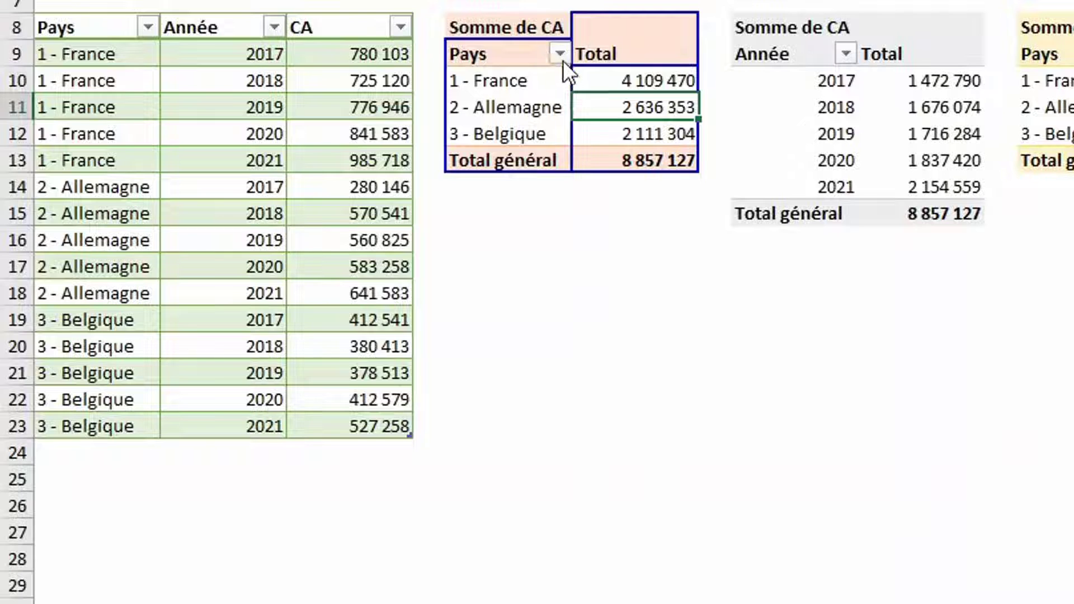
# Open the Pays filter of the first pivot table to check its country items.
pyautogui.click(559, 53)
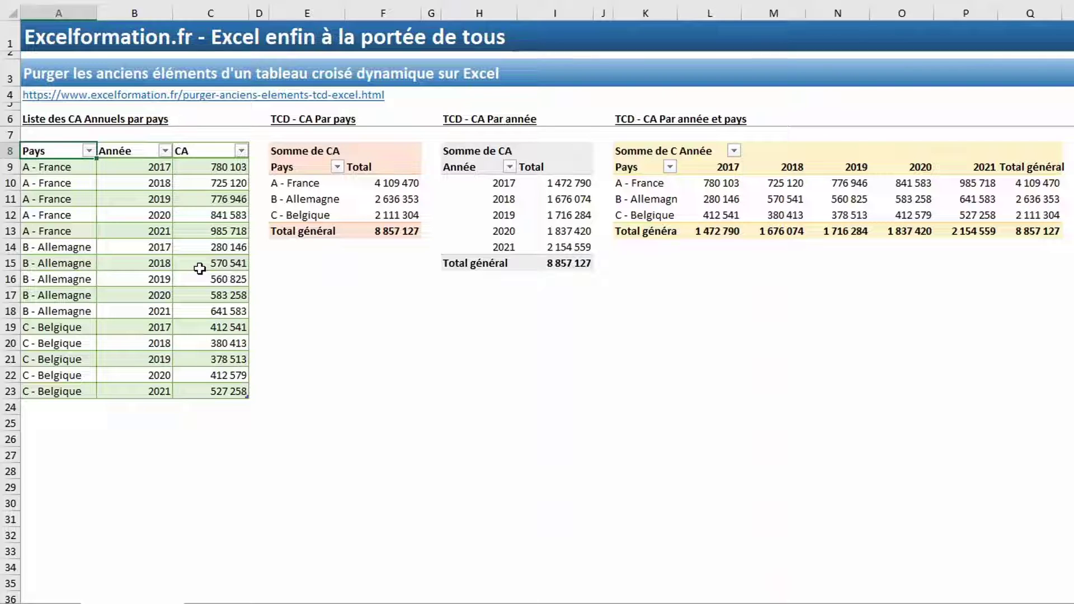
pyautogui.click(396, 200)
pyautogui.moveTo(382, 199)
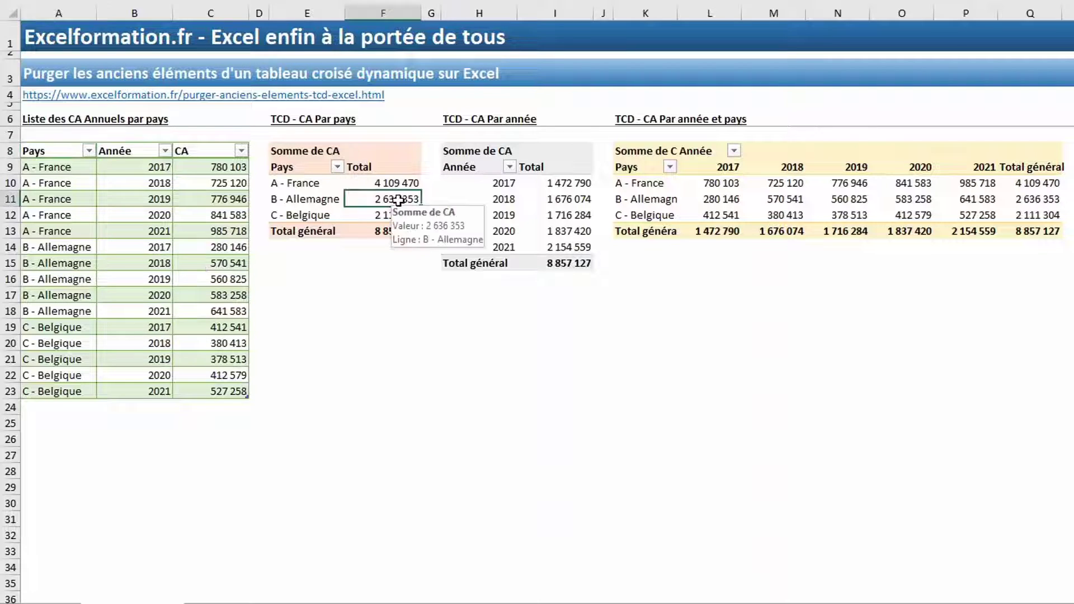
pyautogui.hotkey('ctrl', 'a')
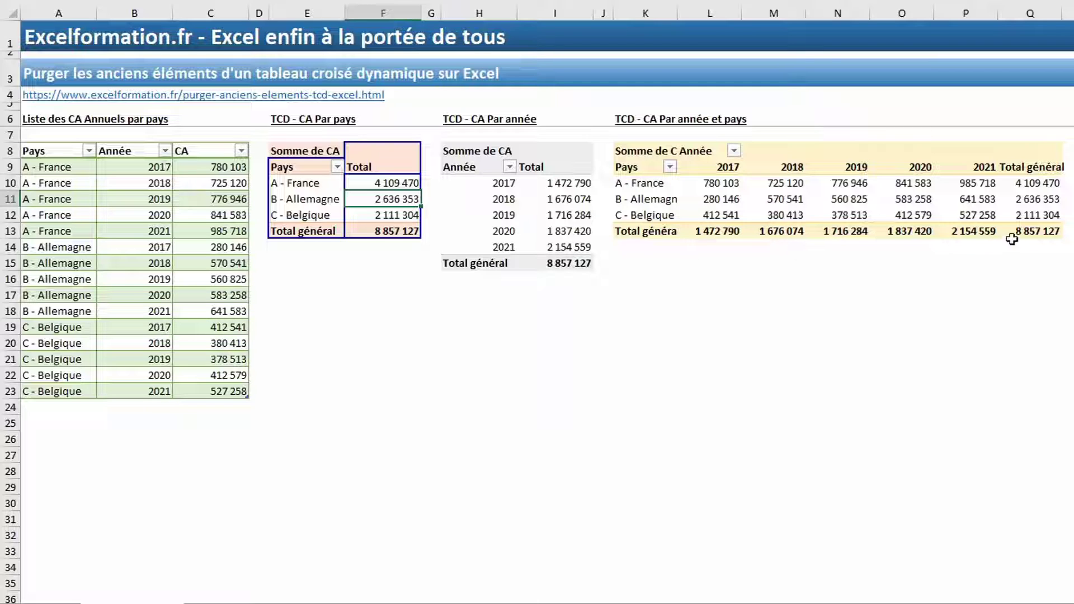
pyautogui.click(337, 167)
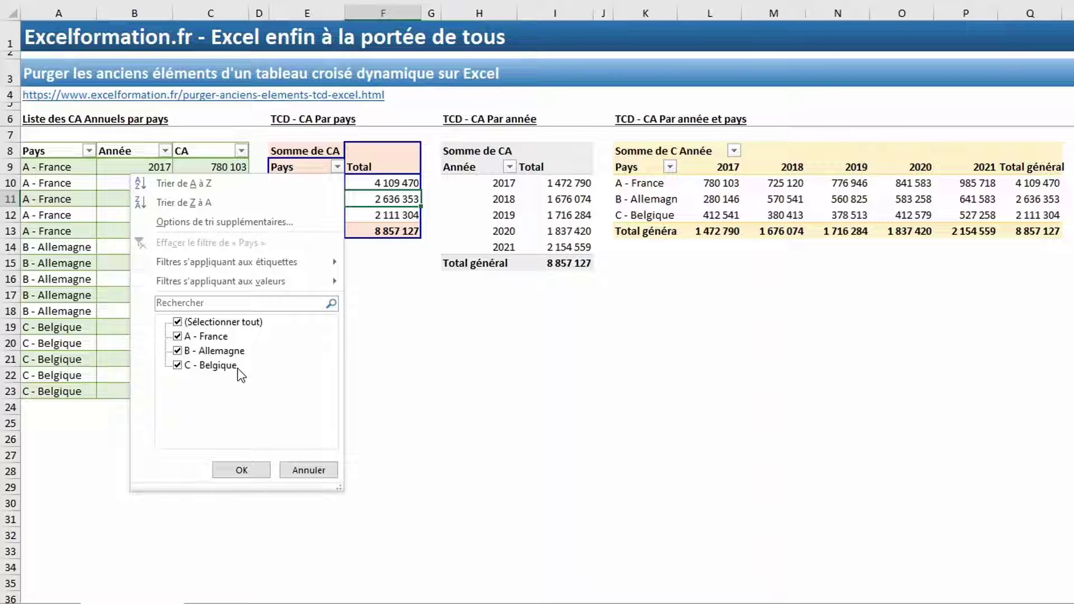
# Relabel the five France cells in the source list as 1 - France.
pyautogui.click(309, 471)
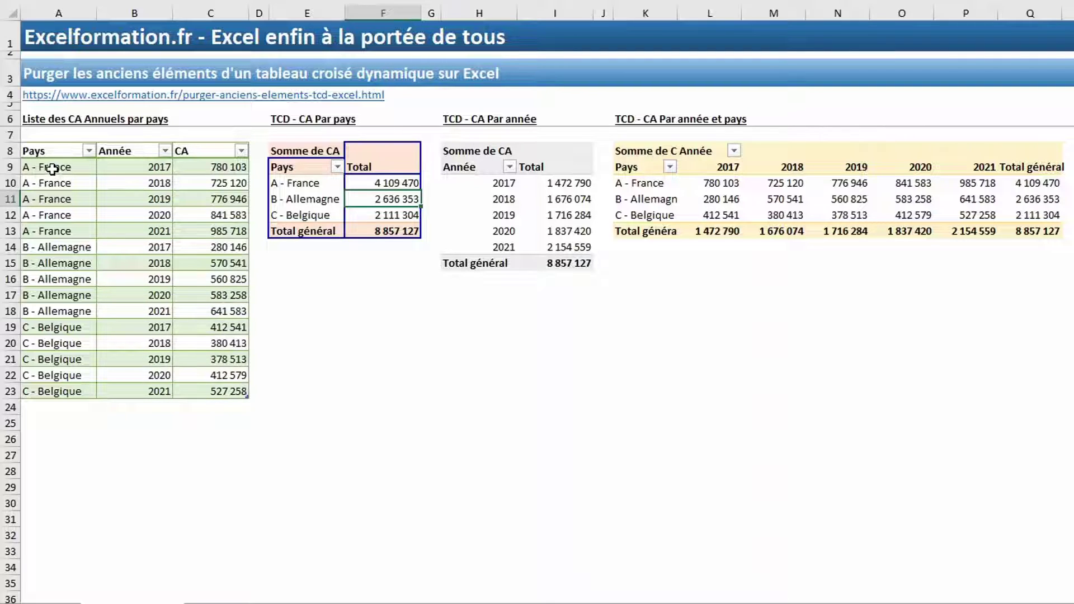
pyautogui.moveTo(52, 169); pyautogui.dragTo(50, 231)
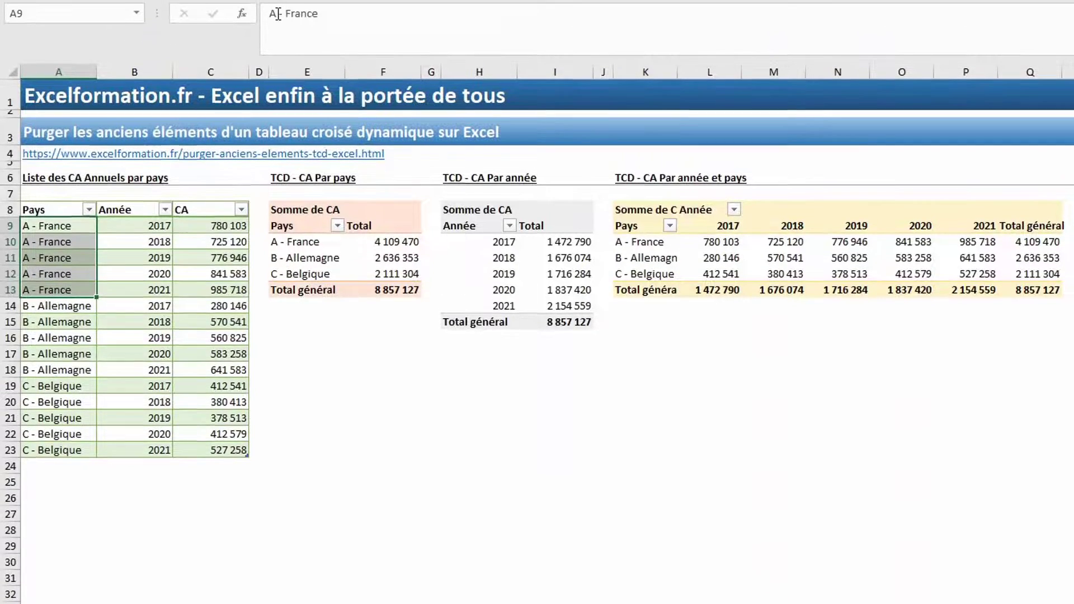
pyautogui.click(278, 13)
pyautogui.press('BackSpace')
pyautogui.write('1')
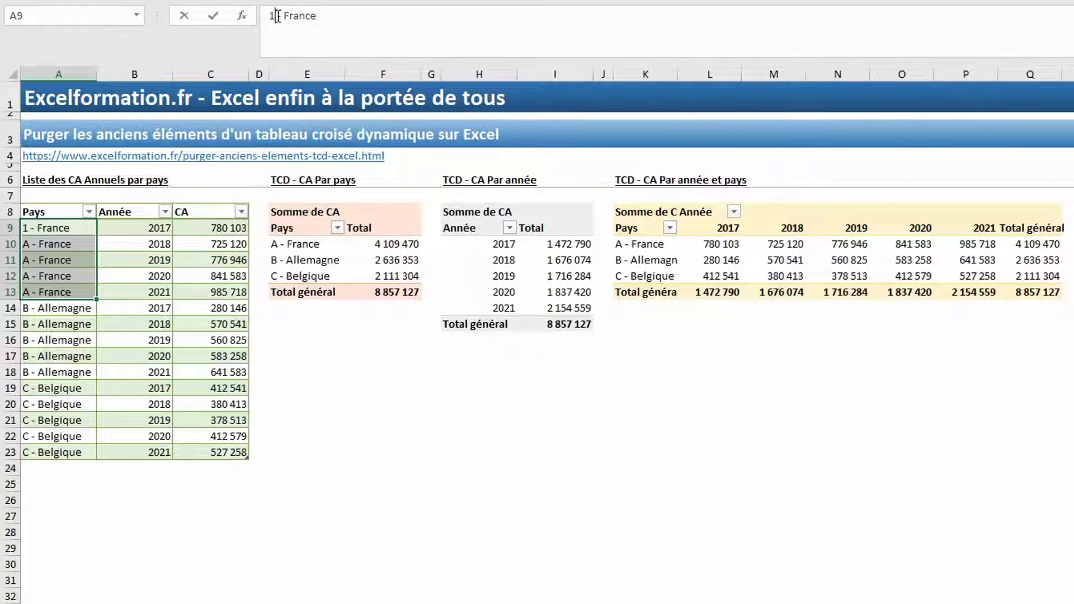
pyautogui.hotkey('ctrl', 'Return')
# Relabel the five Allemagne cells as 2 - Allemagne.
pyautogui.press('Down')
pyautogui.press('Down')
pyautogui.press('Down')
pyautogui.press('Down')
pyautogui.press('Down')
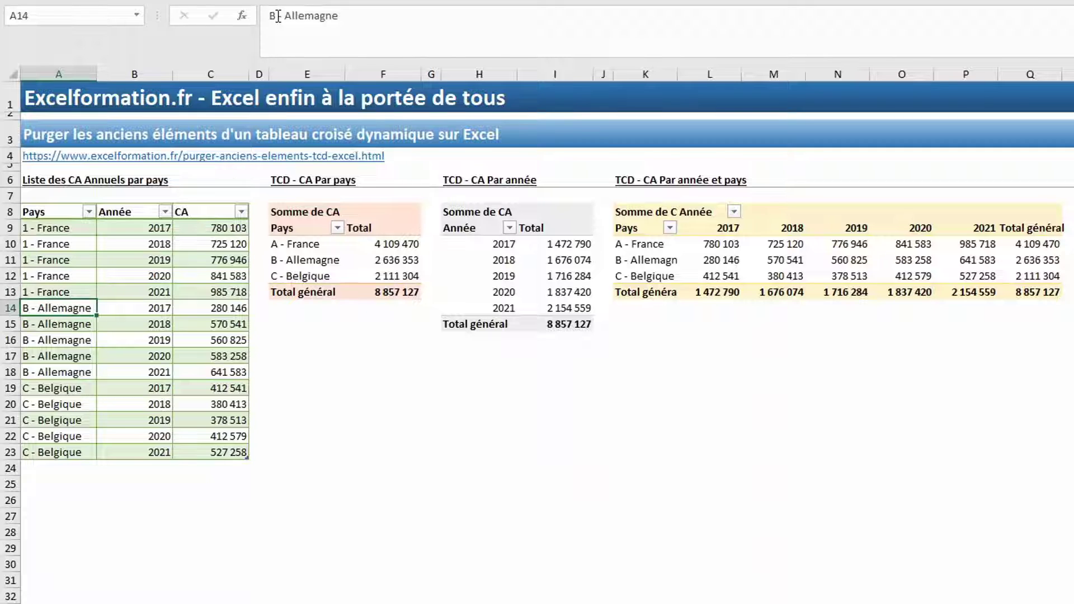
pyautogui.hotkey('shift', 'Down')
pyautogui.hotkey('shift', 'Down')
pyautogui.hotkey('shift', 'Down')
pyautogui.hotkey('shift', 'Down')
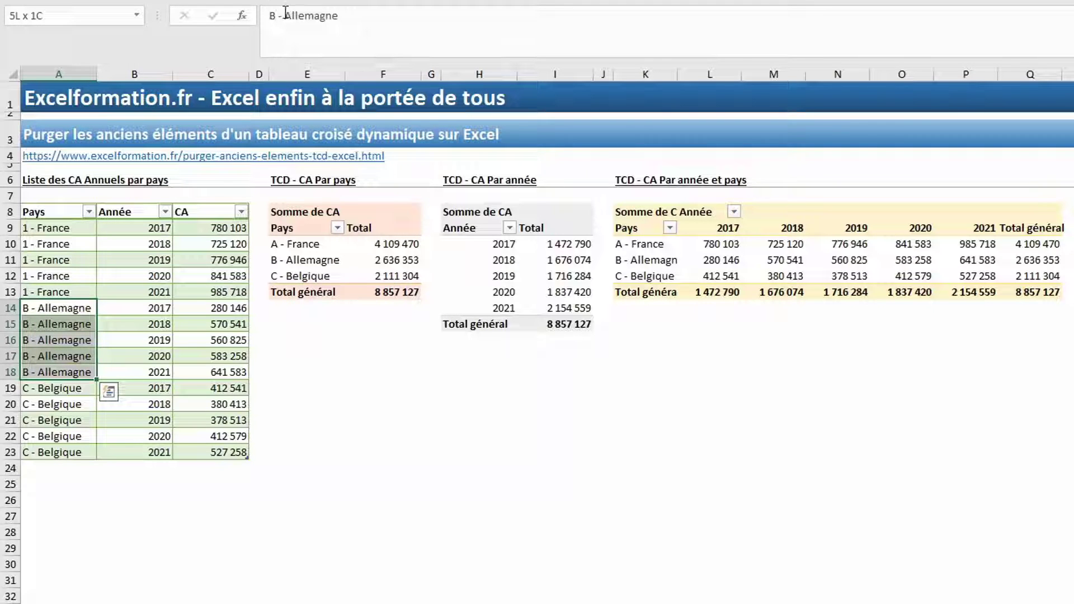
pyautogui.click(283, 12)
pyautogui.press('BackSpace')
pyautogui.write('2')
pyautogui.hotkey('ctrl', 'Return')
pyautogui.press('Down')
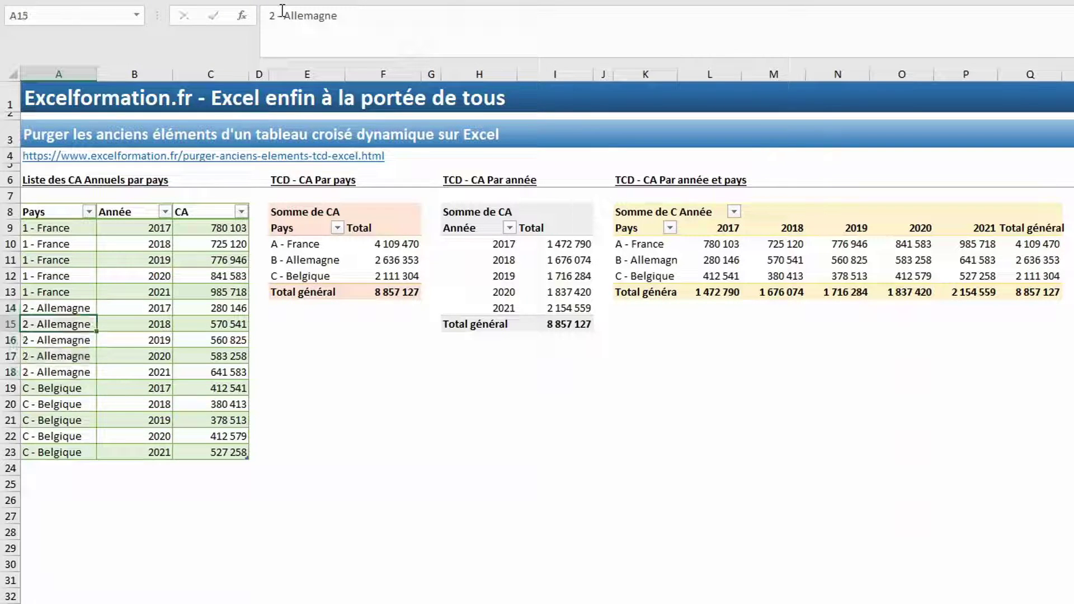
# Relabel the five Belgique cells as 3 - Belgique.
pyautogui.press('Down')
pyautogui.press('Down')
pyautogui.press('Down')
pyautogui.press('Down')
pyautogui.hotkey('shift', 'Down')
pyautogui.hotkey('shift', 'Down')
pyautogui.hotkey('shift', 'Down')
pyautogui.press('Return')
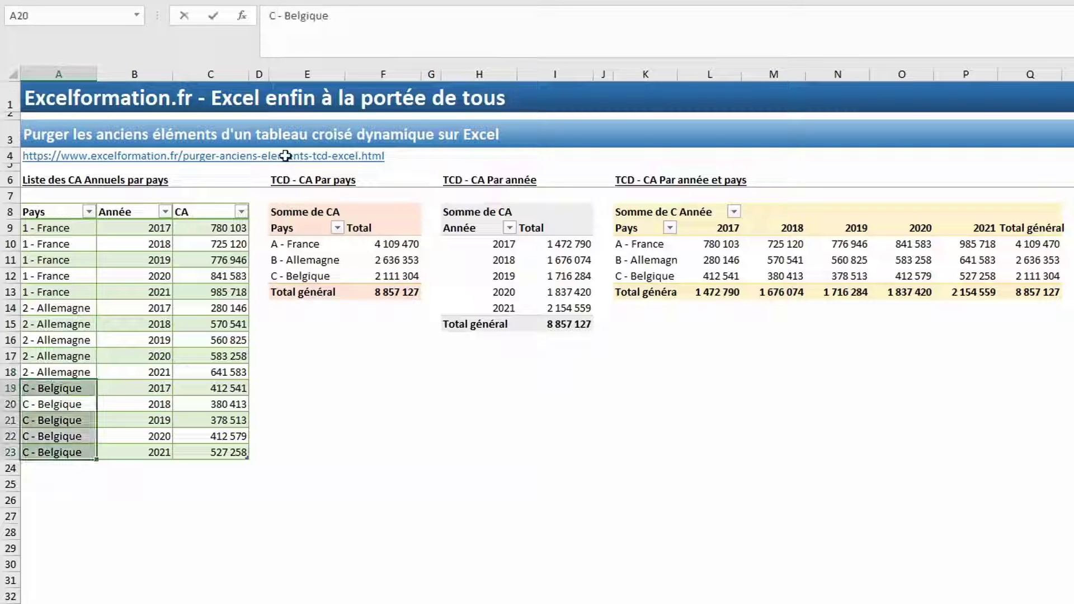
pyautogui.press('F2')
pyautogui.press('Home')
pyautogui.press('Delete')
pyautogui.write('3')
pyautogui.hotkey('ctrl', 'Return')
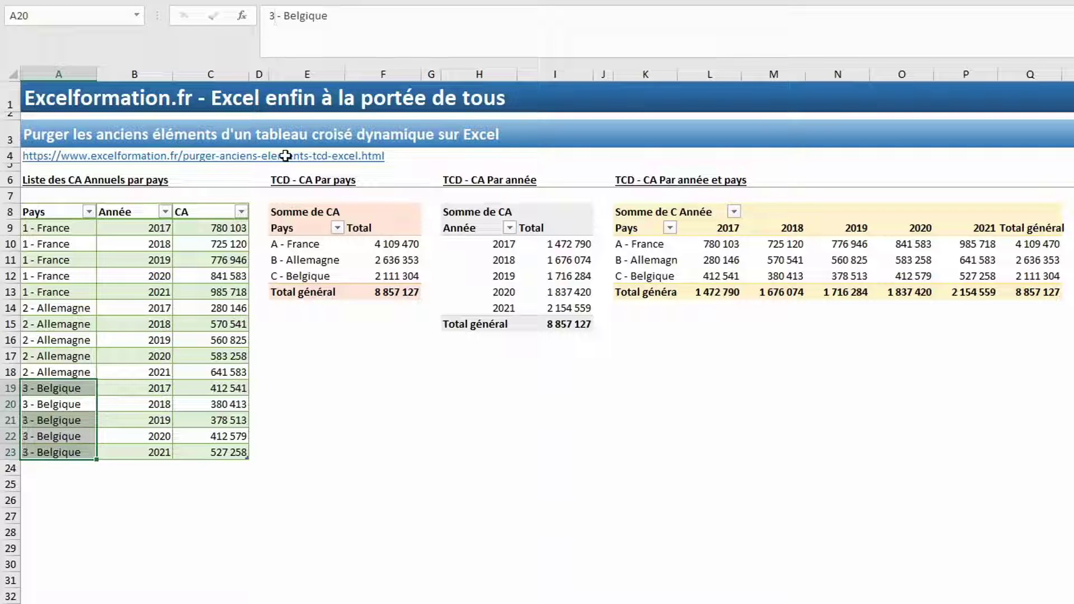
# Refresh the pivots with Actualiser and check the Pays filter lists 1 - France, 2 - Allemagne, 3 - Belgique.
pyautogui.rightClick(324, 262)
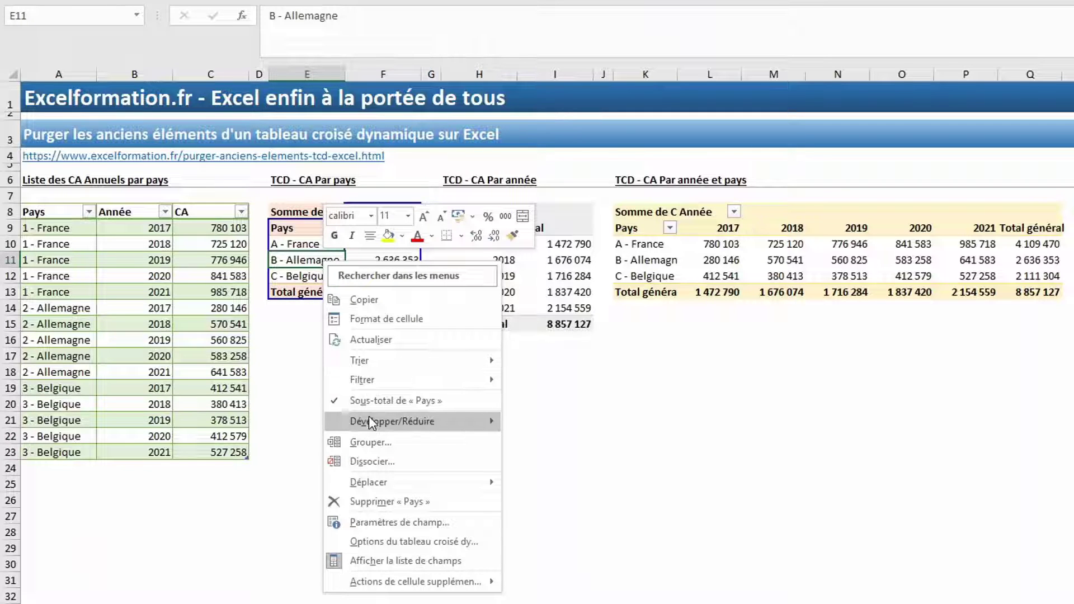
pyautogui.moveTo(392, 421)
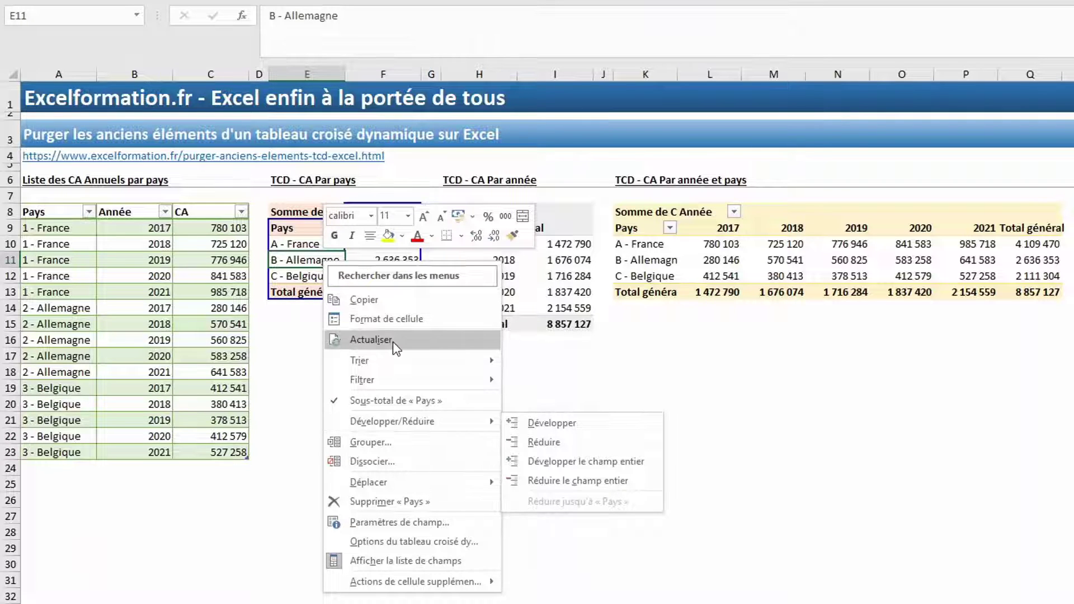
pyautogui.click(392, 342)
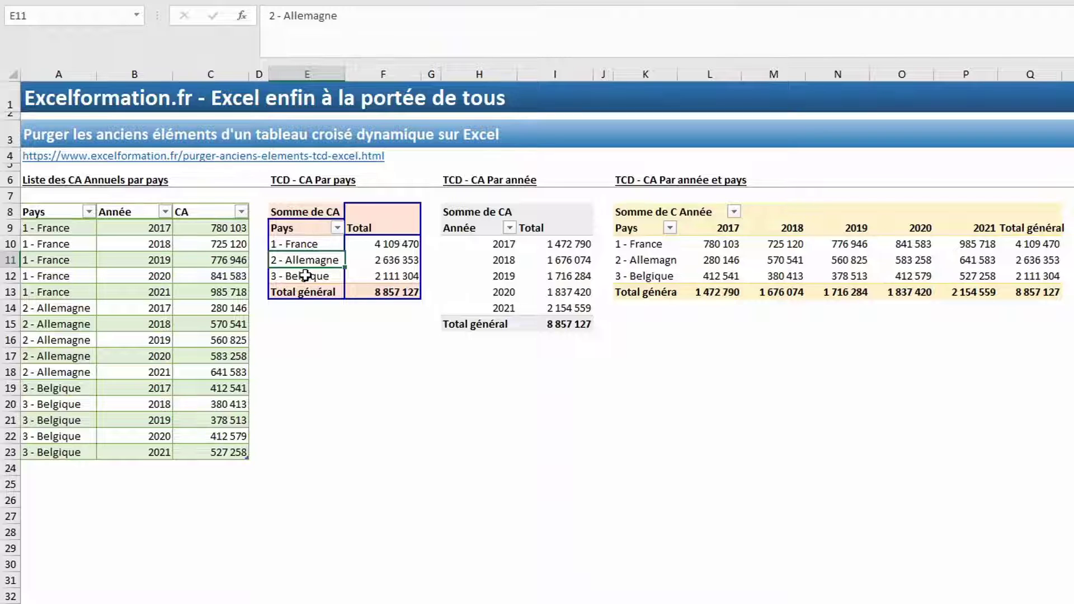
pyautogui.click(337, 228)
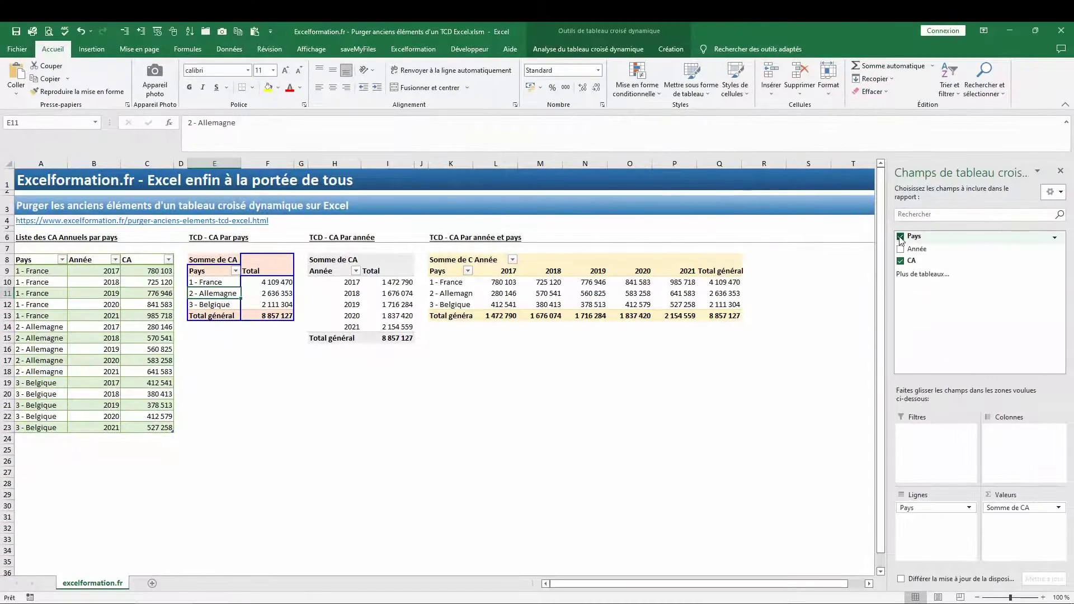
pyautogui.click(901, 237)
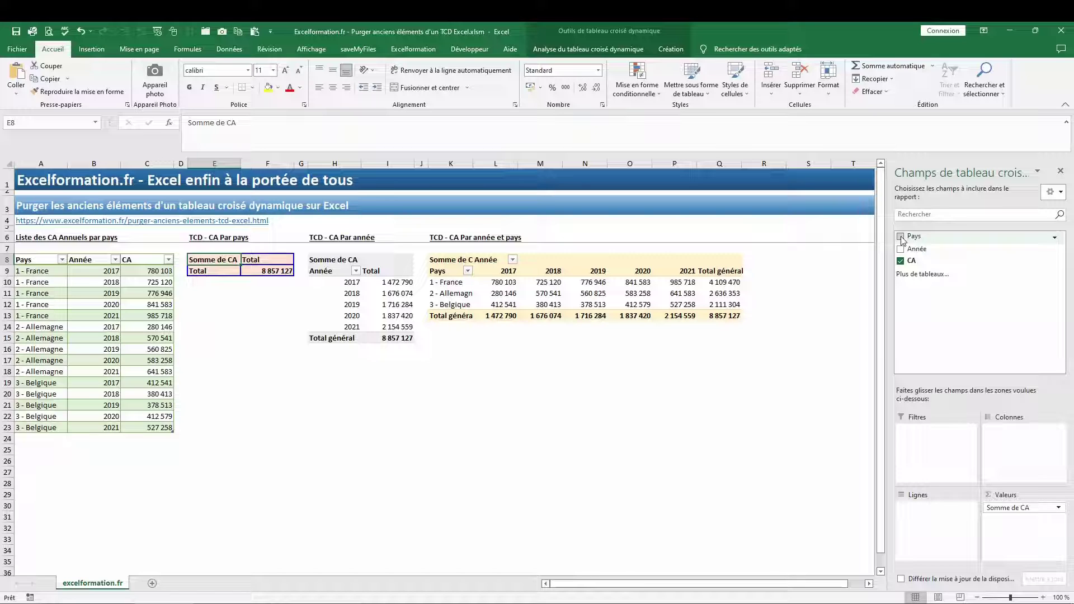
pyautogui.rightClick(278, 271)
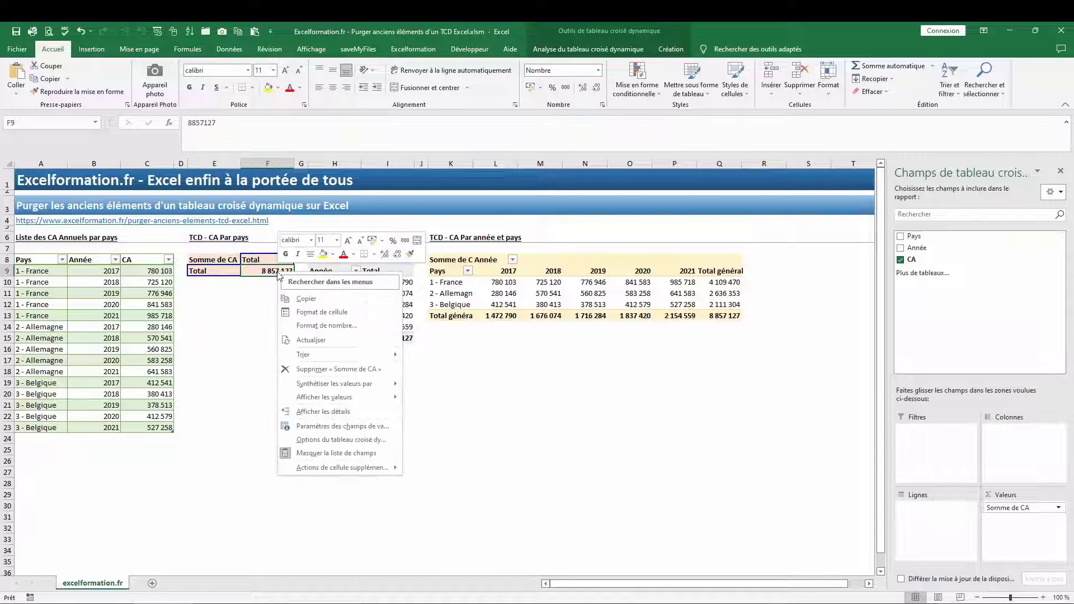
pyautogui.click(306, 341)
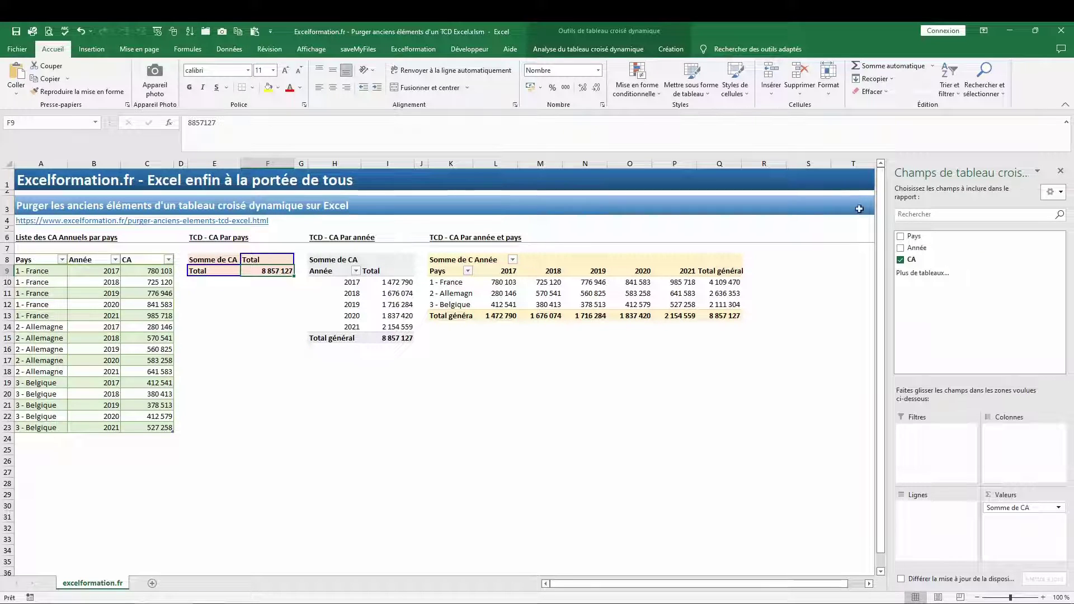
pyautogui.moveTo(973, 237)
pyautogui.click(901, 237)
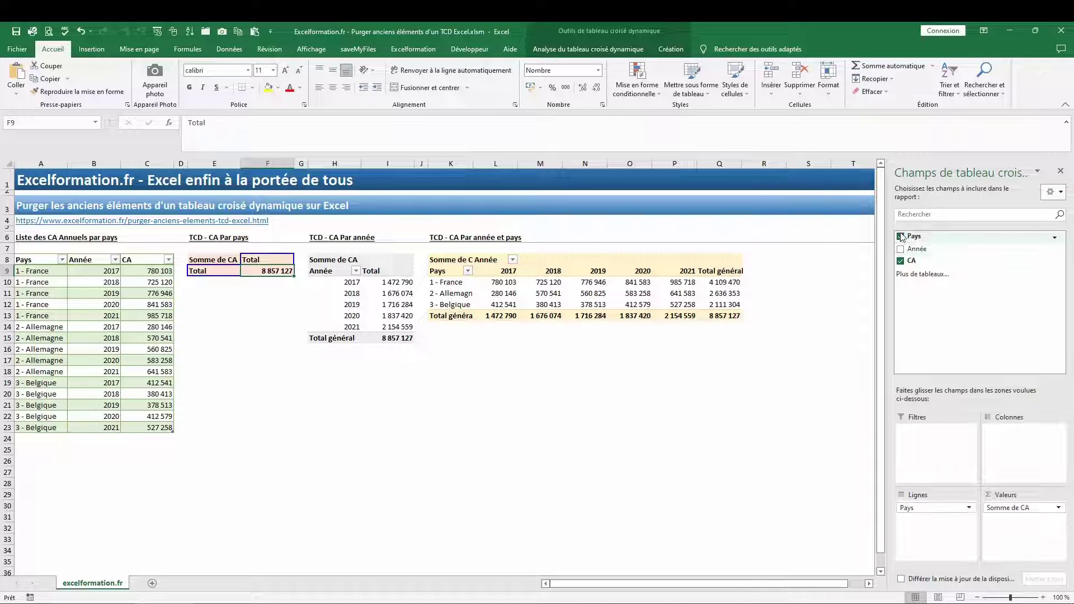
pyautogui.click(236, 271)
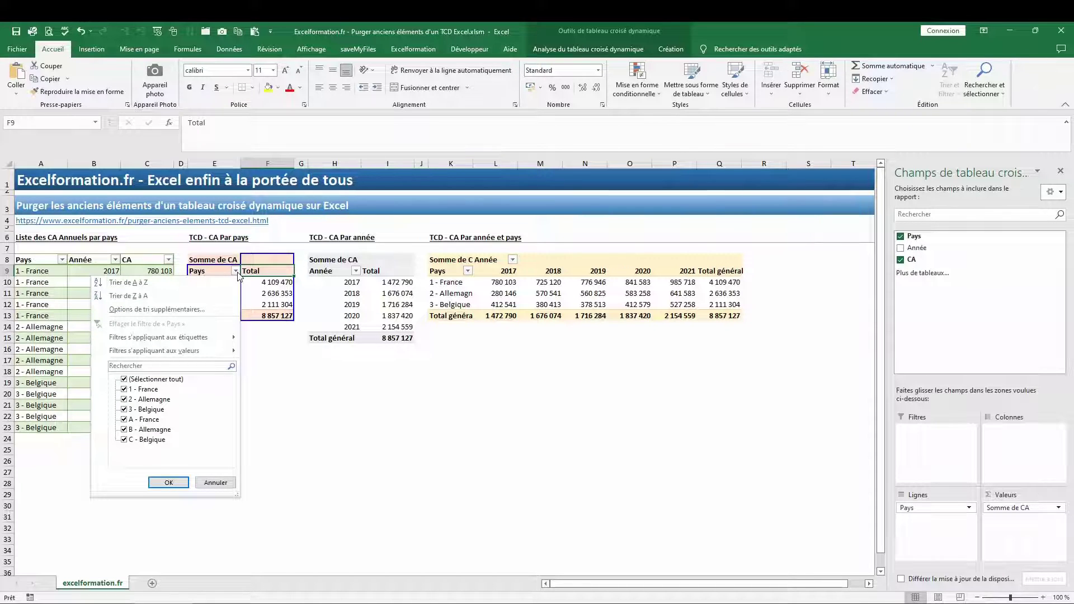
pyautogui.click(238, 274)
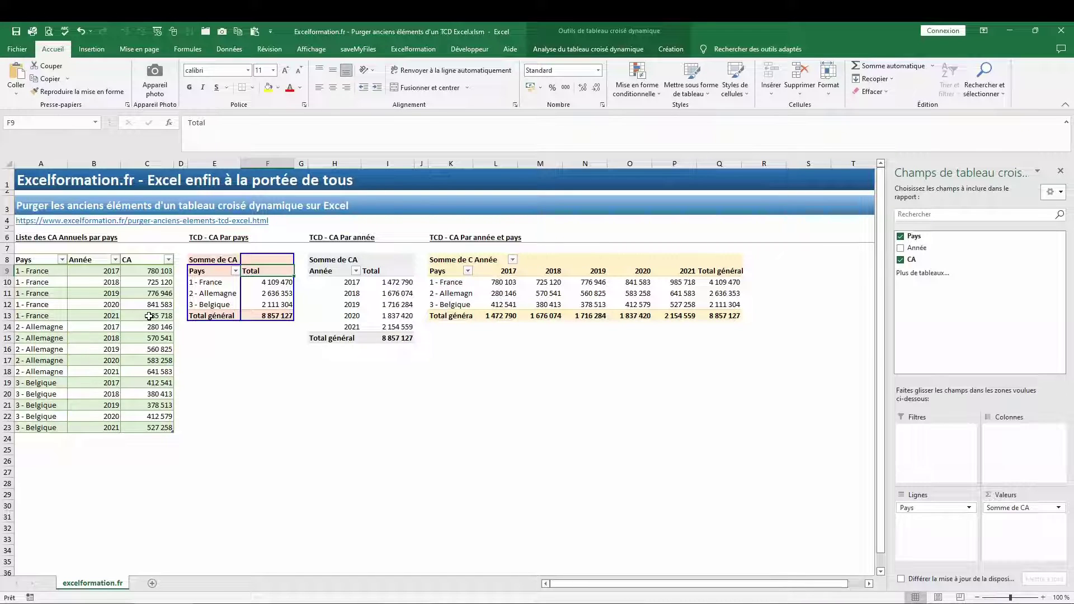
# Remove the Pays field from the first and third pivot tables and refresh the third pivot.
pyautogui.click(230, 285)
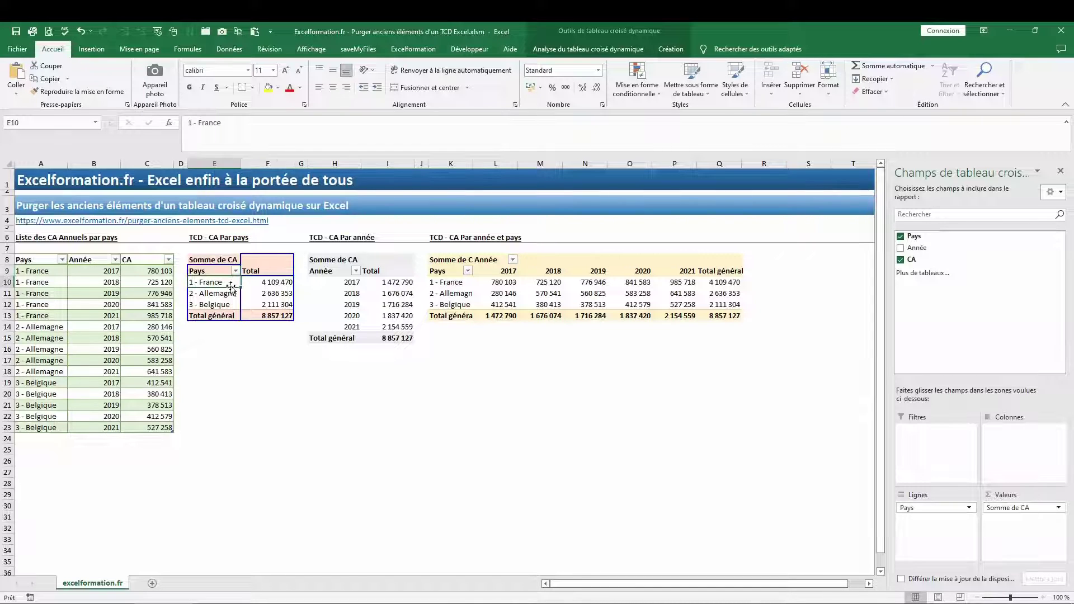
pyautogui.click(900, 236)
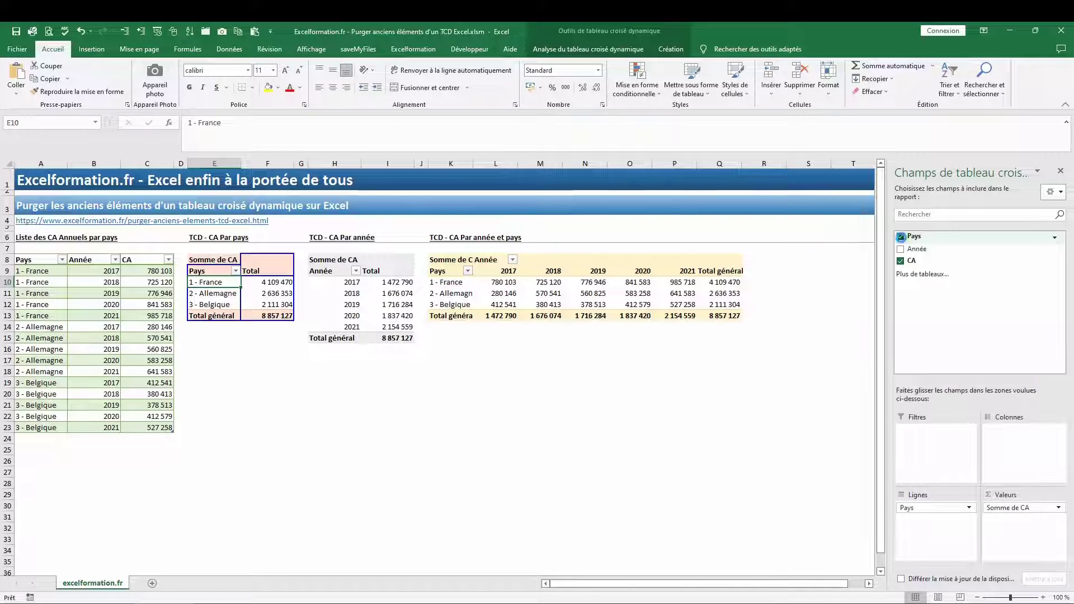
pyautogui.click(622, 307)
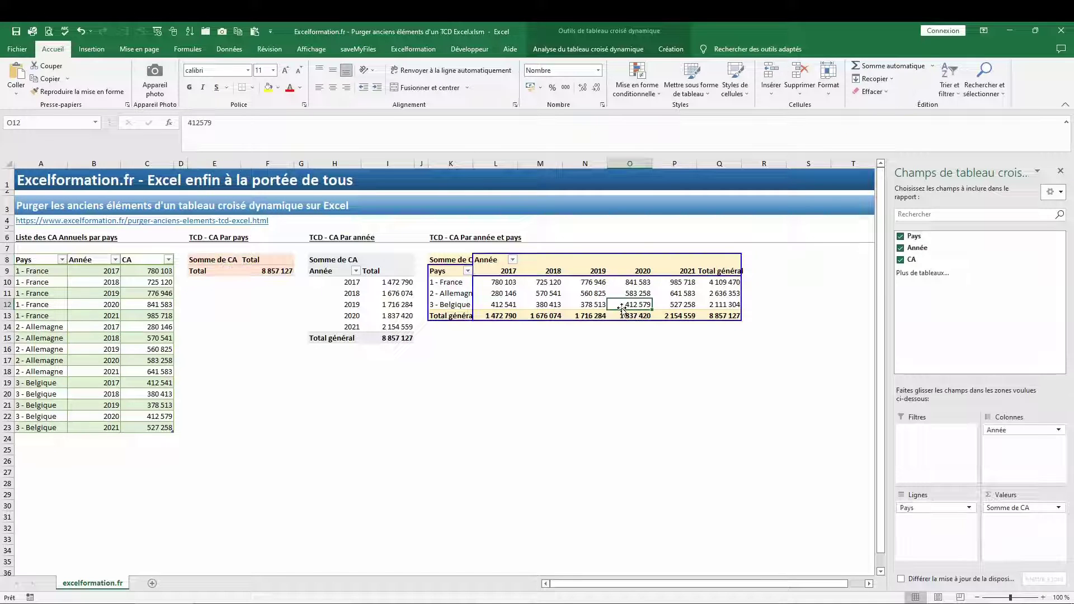
pyautogui.click(901, 238)
pyautogui.rightClick(697, 277)
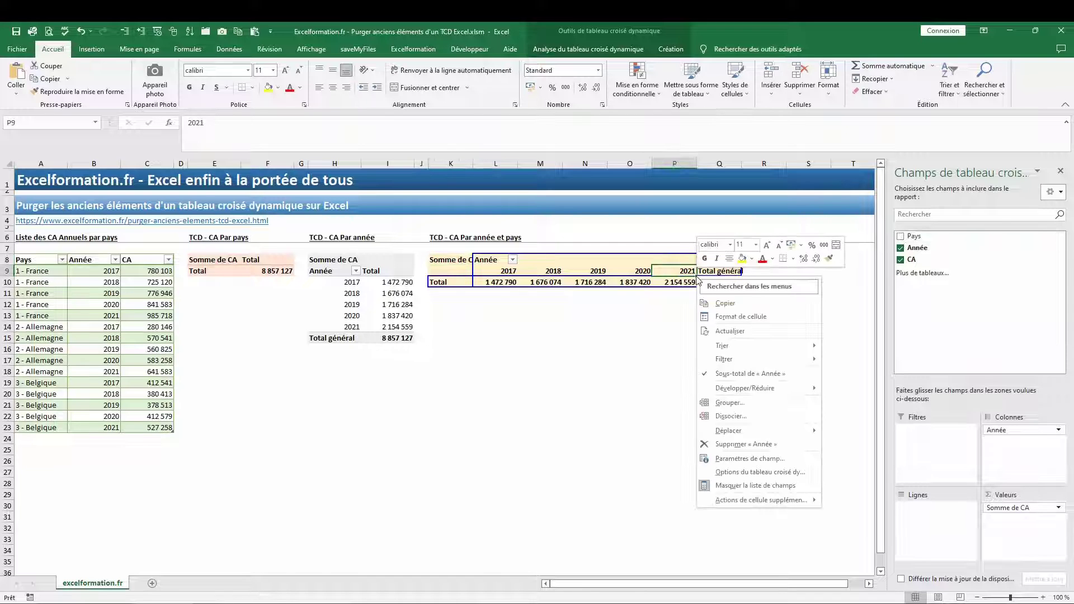
pyautogui.click(721, 331)
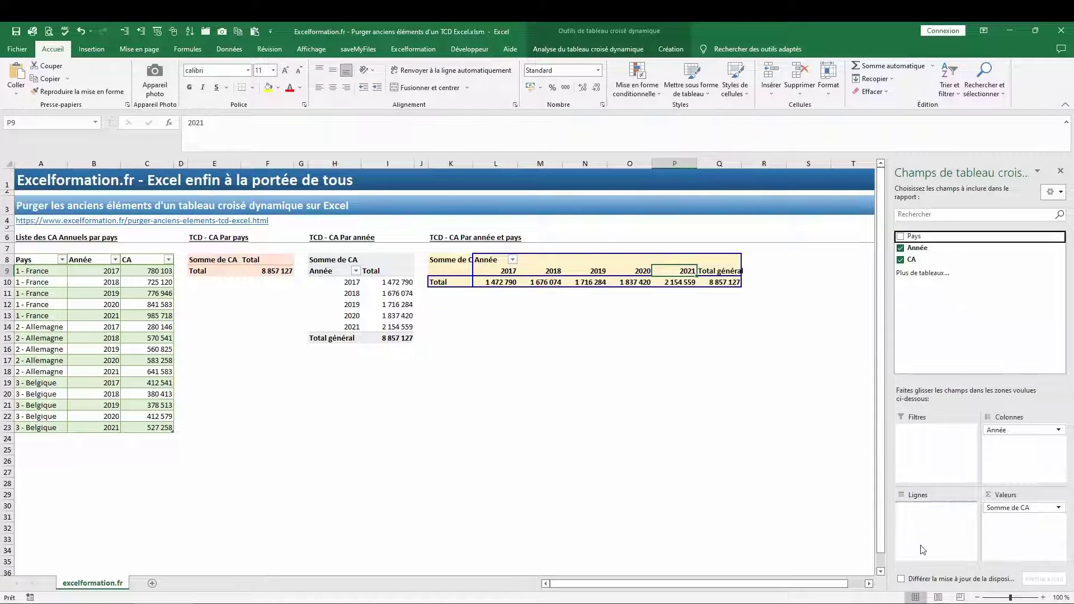
# Drag Pays into the third pivot's Lignes area and verify it lists only the three numbered countries.
pyautogui.moveTo(914, 236); pyautogui.dragTo(922, 550)
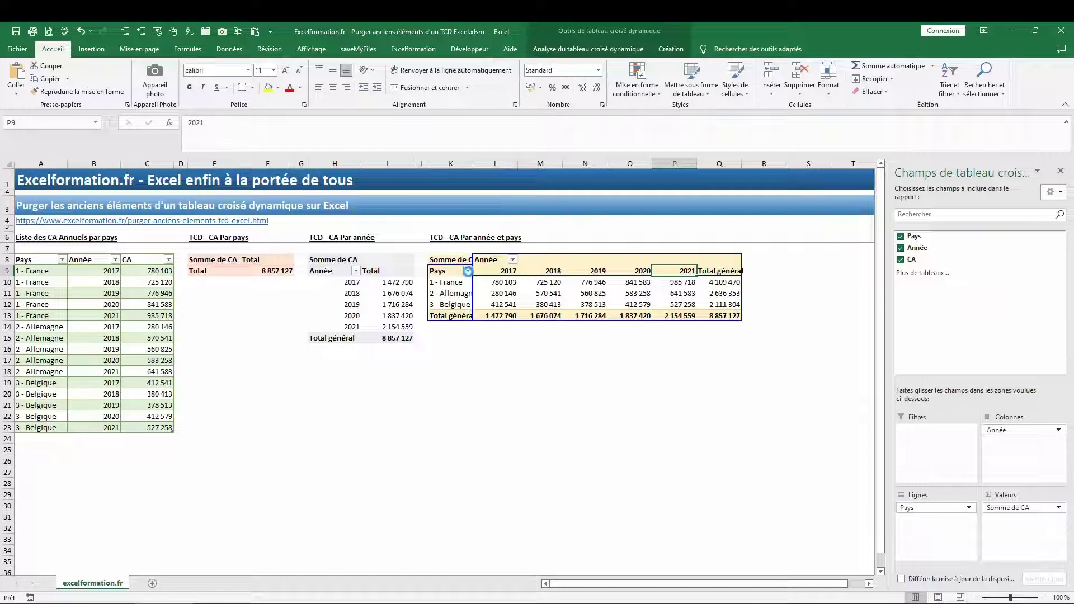
pyautogui.click(467, 271)
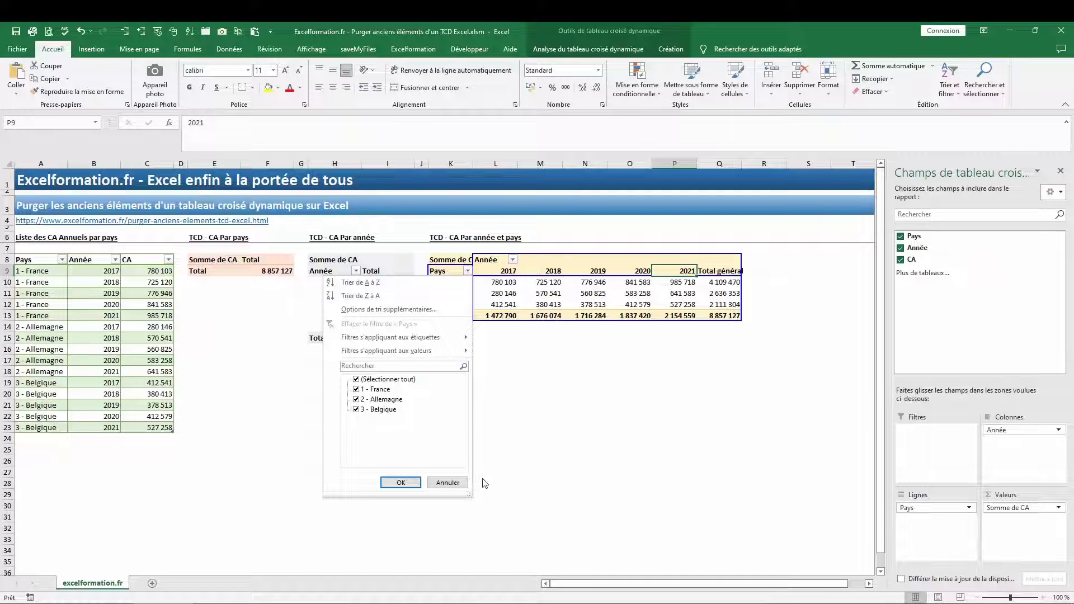
pyautogui.click(433, 482)
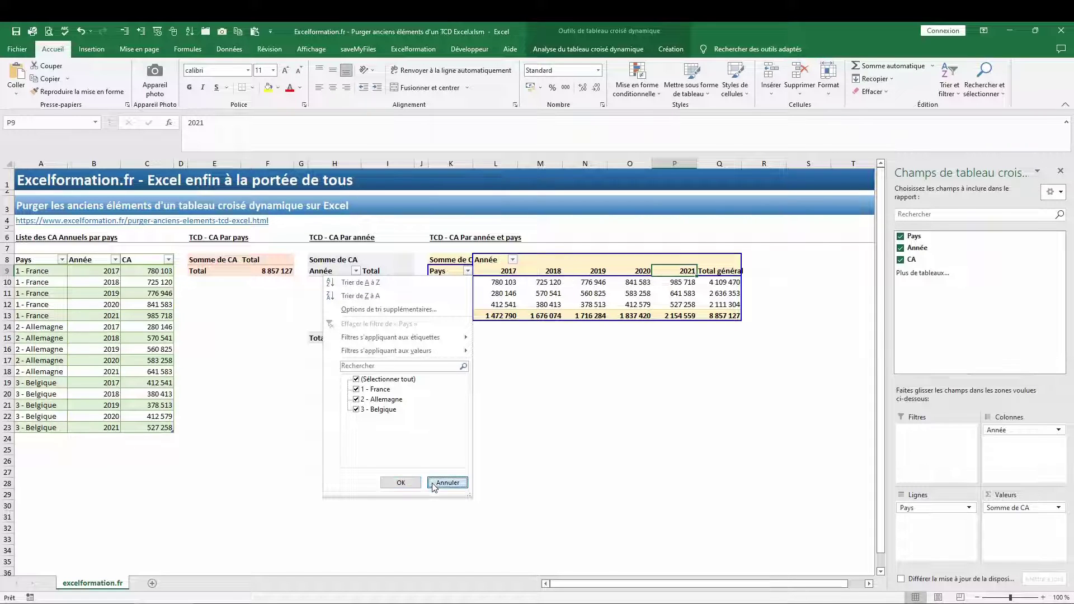
pyautogui.click(280, 273)
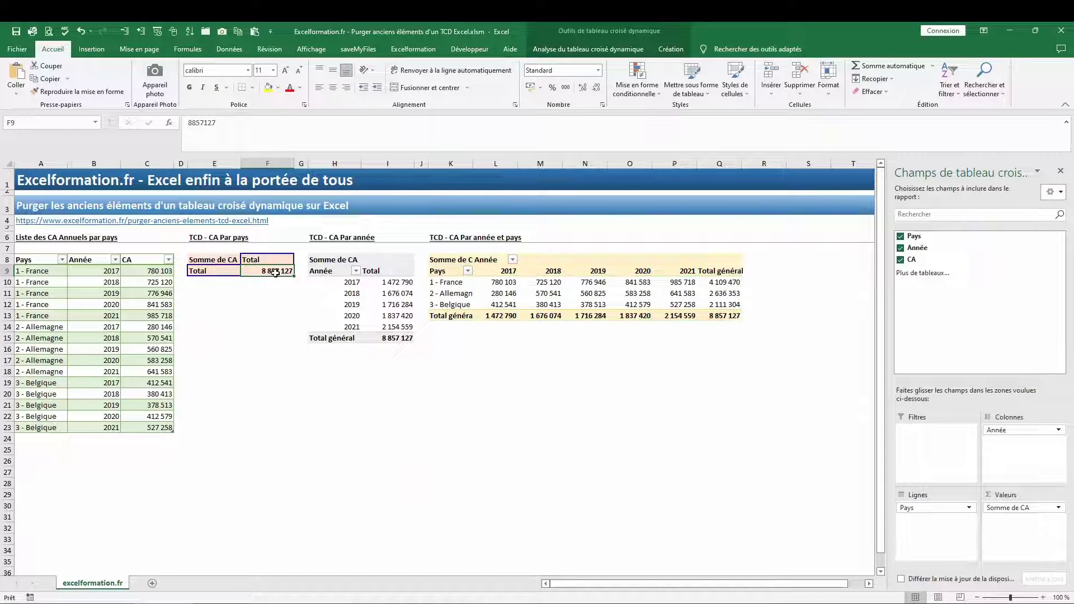
# Tick Pays for the CA Par pays pivot so its total splits into the three countries.
pyautogui.click(900, 236)
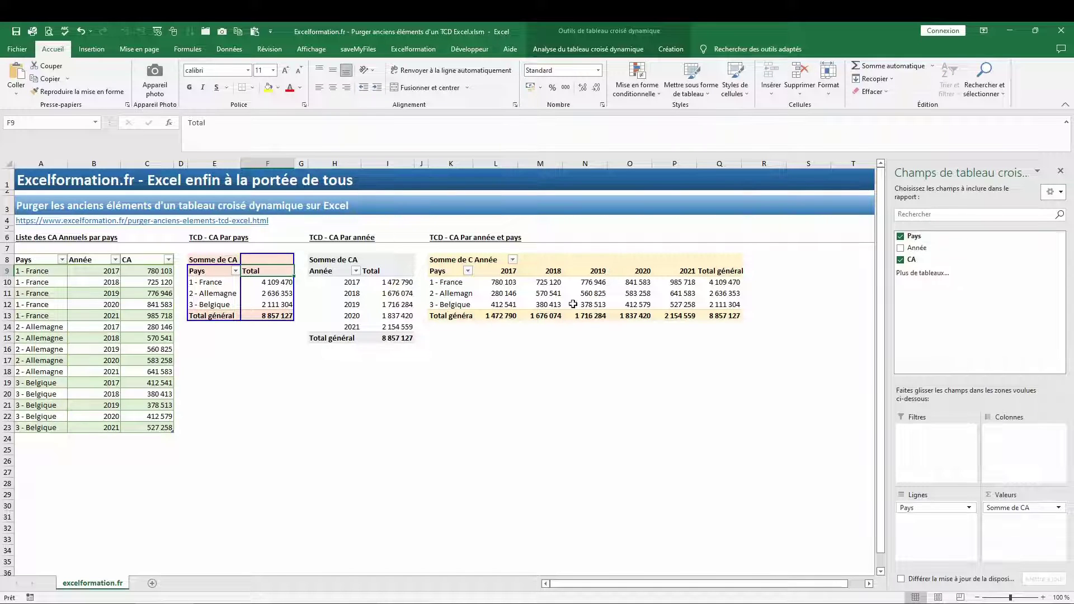
pyautogui.click(235, 271)
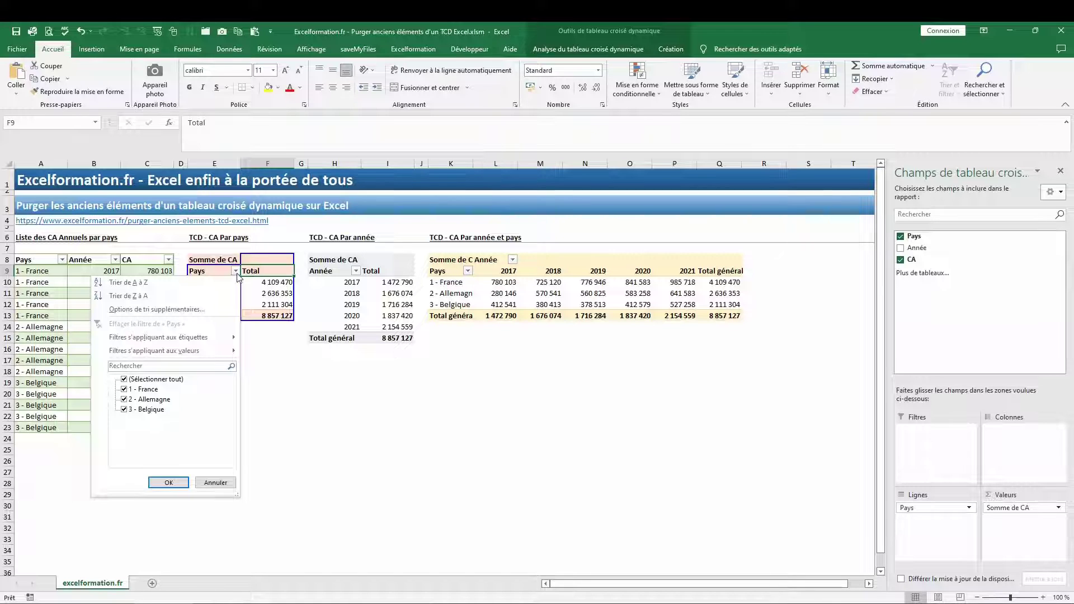
pyautogui.click(213, 481)
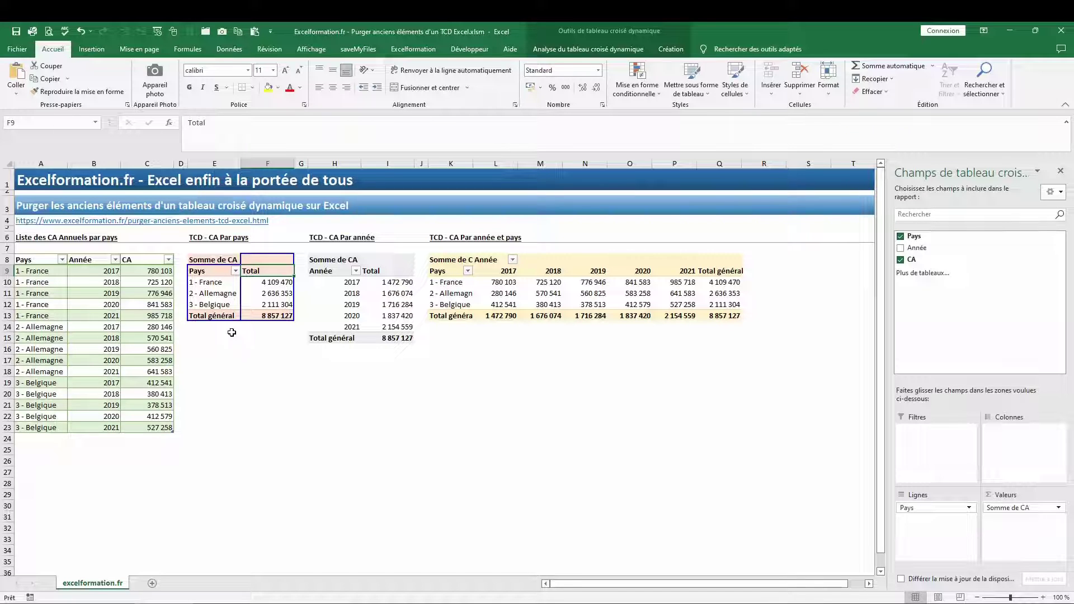
pyautogui.click(232, 294)
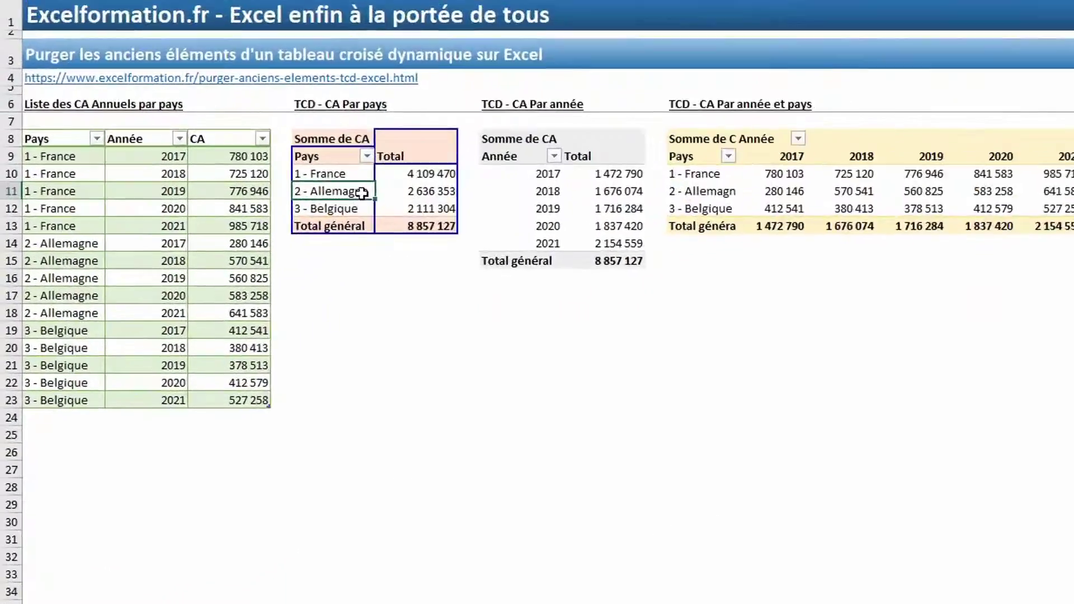
# Set the pivot's Données option for items retained per field to Aucun.
pyautogui.rightClick(232, 294)
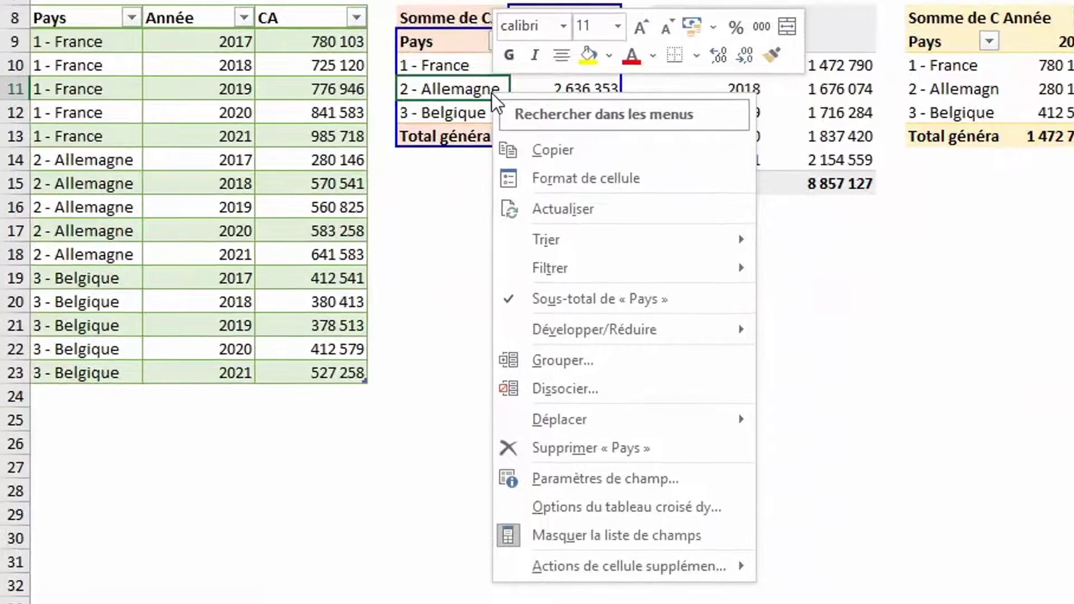
pyautogui.click(605, 507)
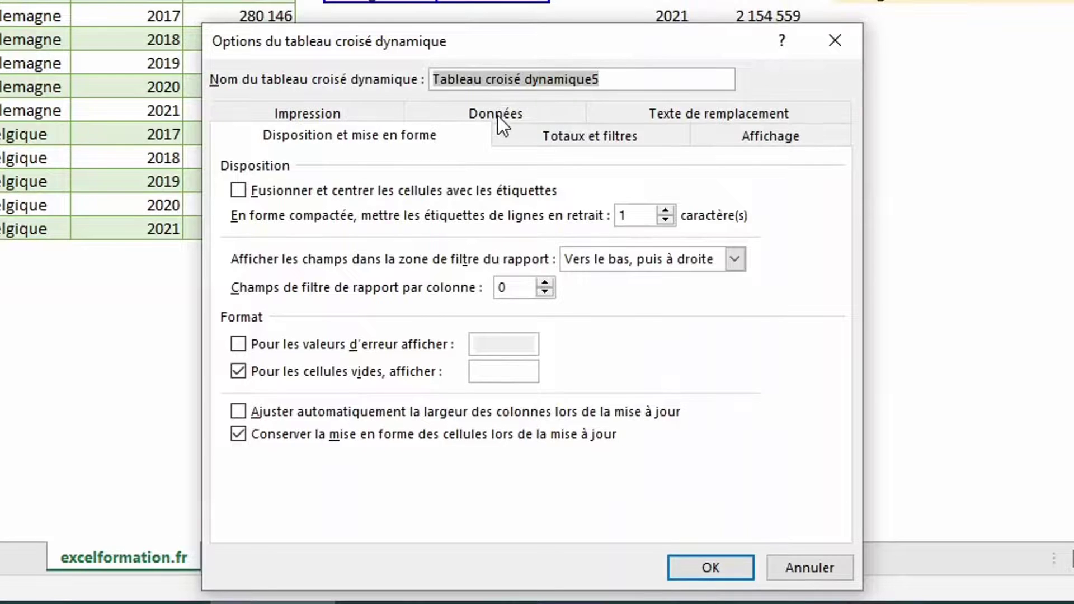
pyautogui.click(498, 115)
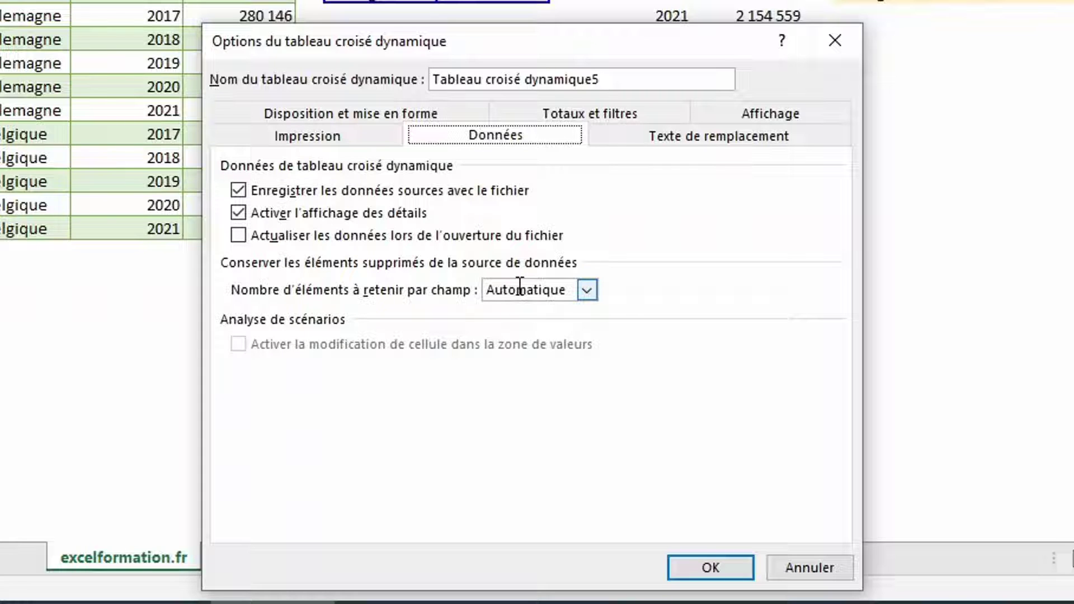
pyautogui.click(589, 296)
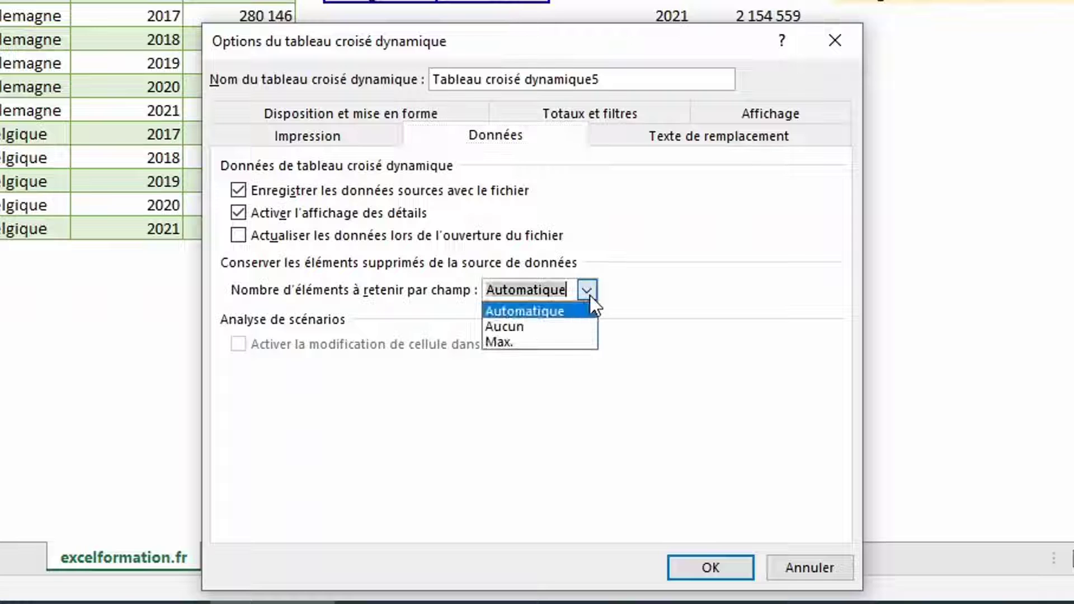
pyautogui.click(531, 327)
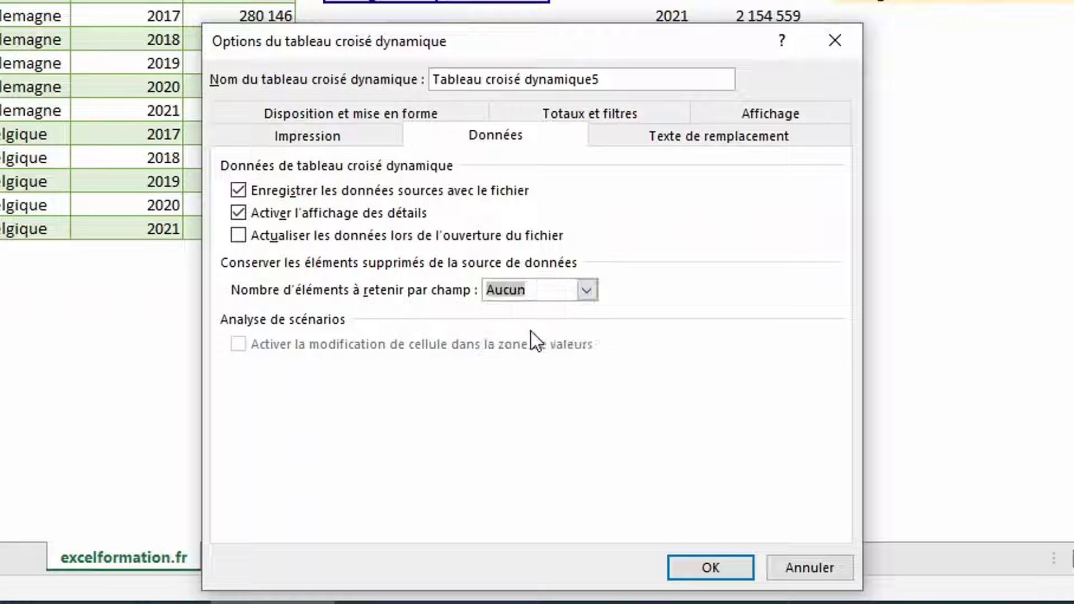
pyautogui.click(701, 563)
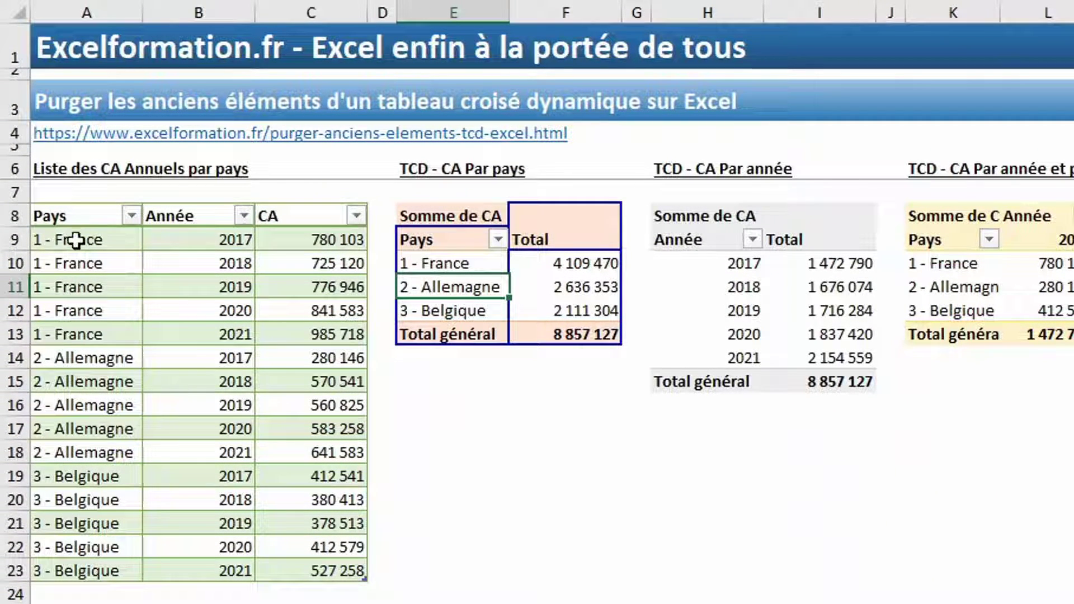
# Strip the 1 - prefix so the France cells read plain France.
pyautogui.moveTo(79, 240); pyautogui.dragTo(68, 330)
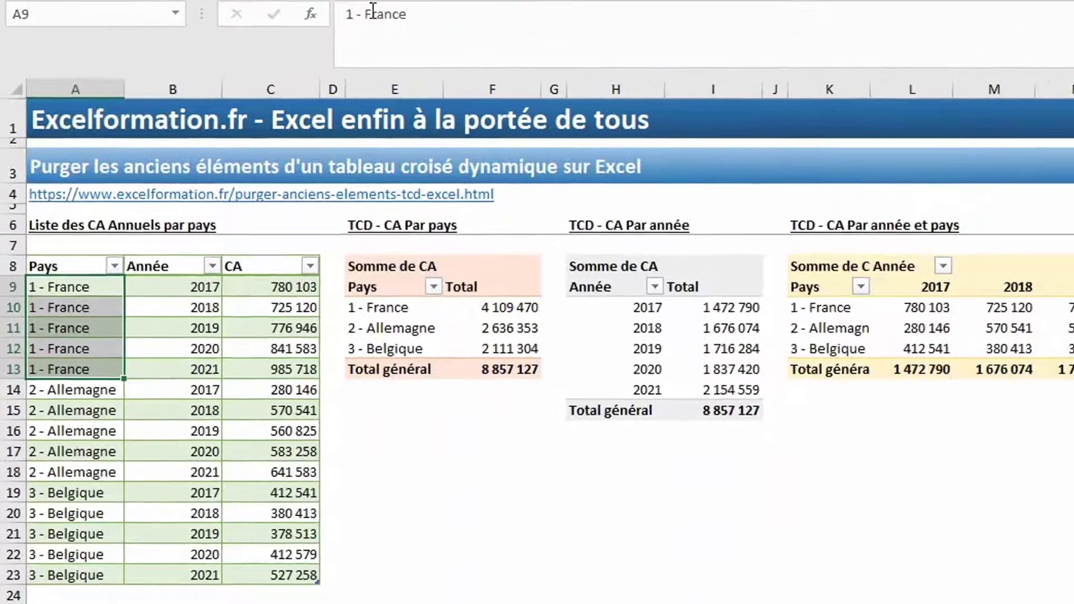
pyautogui.click(364, 21)
pyautogui.press('BackSpace')
pyautogui.press('BackSpace')
pyautogui.press('BackSpace')
pyautogui.press('BackSpace')
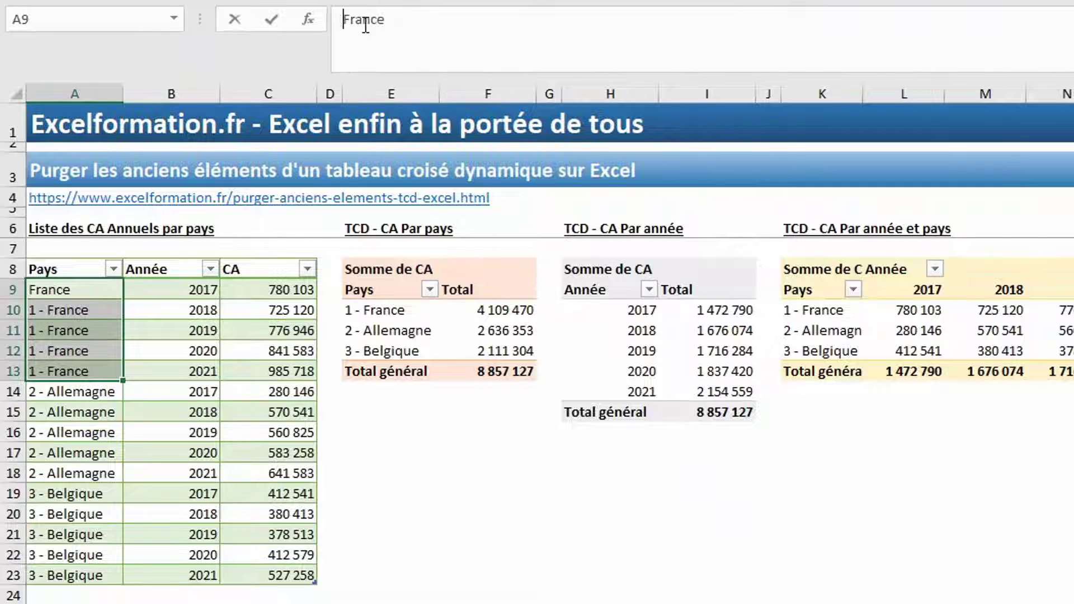
pyautogui.hotkey('ctrl', 'Return')
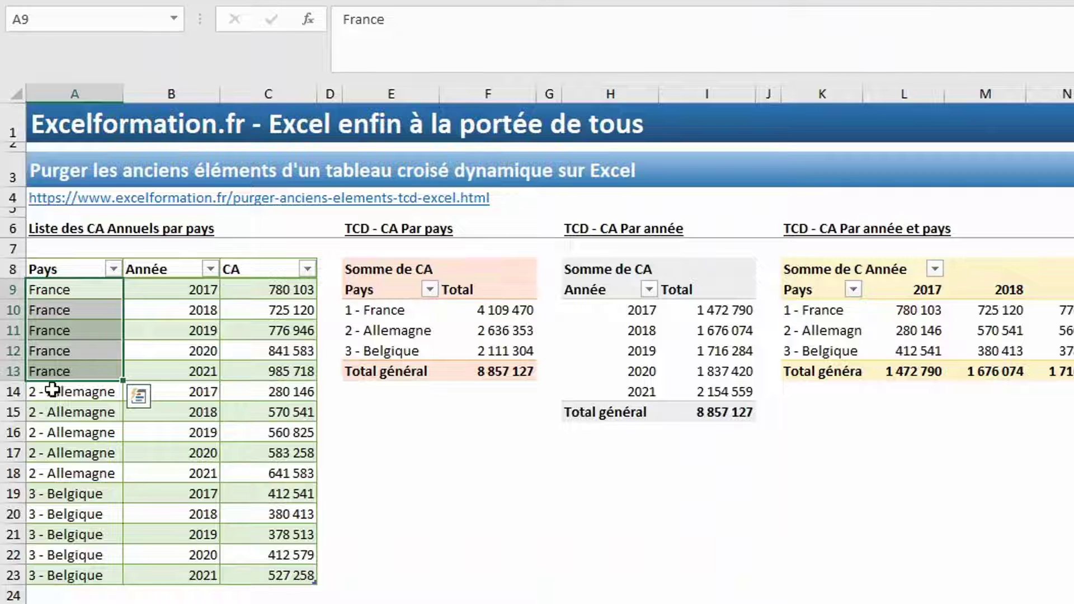
# Strip the 2 - prefix so the Allemagne cells read plain Allemagne.
pyautogui.click(52, 390)
pyautogui.hotkey('shift', 'Down')
pyautogui.hotkey('shift', 'Down')
pyautogui.hotkey('shift', 'Down')
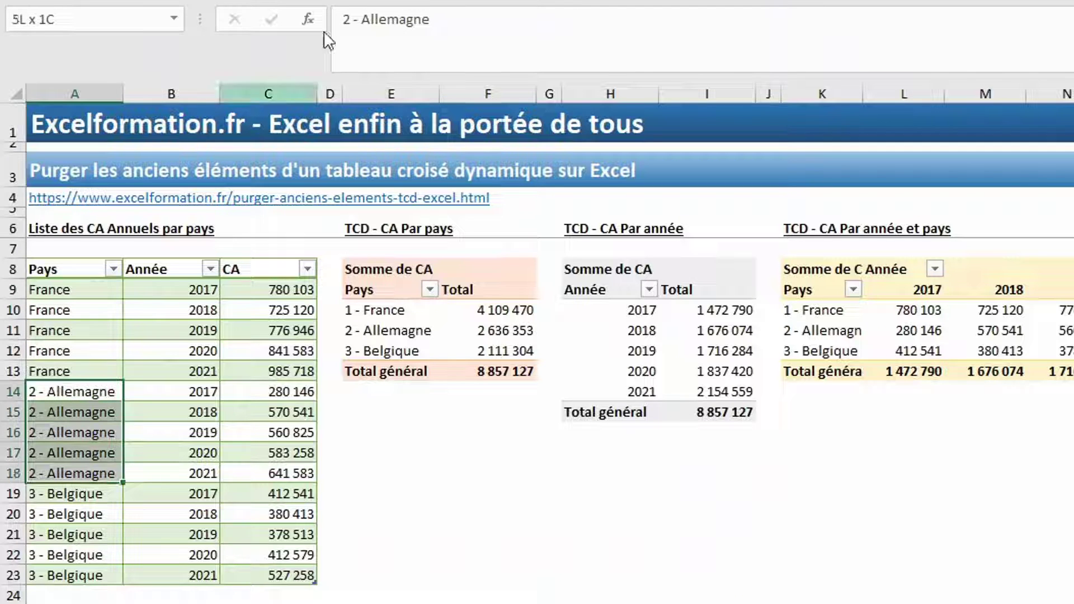
pyautogui.click(364, 20)
pyautogui.press('BackSpace')
pyautogui.press('BackSpace')
pyautogui.press('BackSpace')
pyautogui.hotkey('ctrl', 'Return')
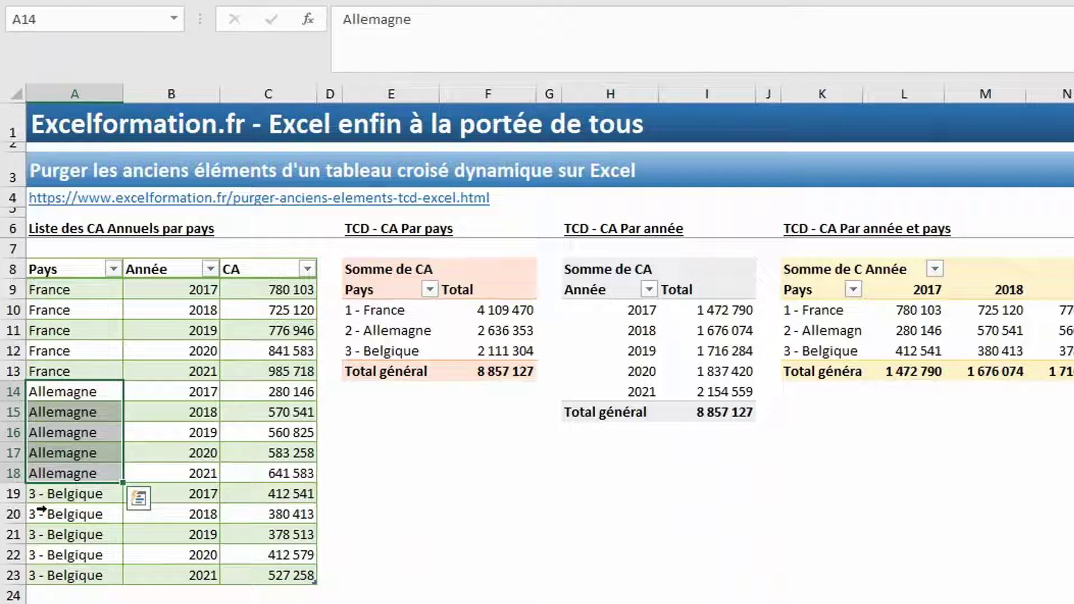
# Strip the 3 - prefix from cells A19:A23 so they read plain Belgique.
pyautogui.moveTo(52, 495); pyautogui.dragTo(54, 576)
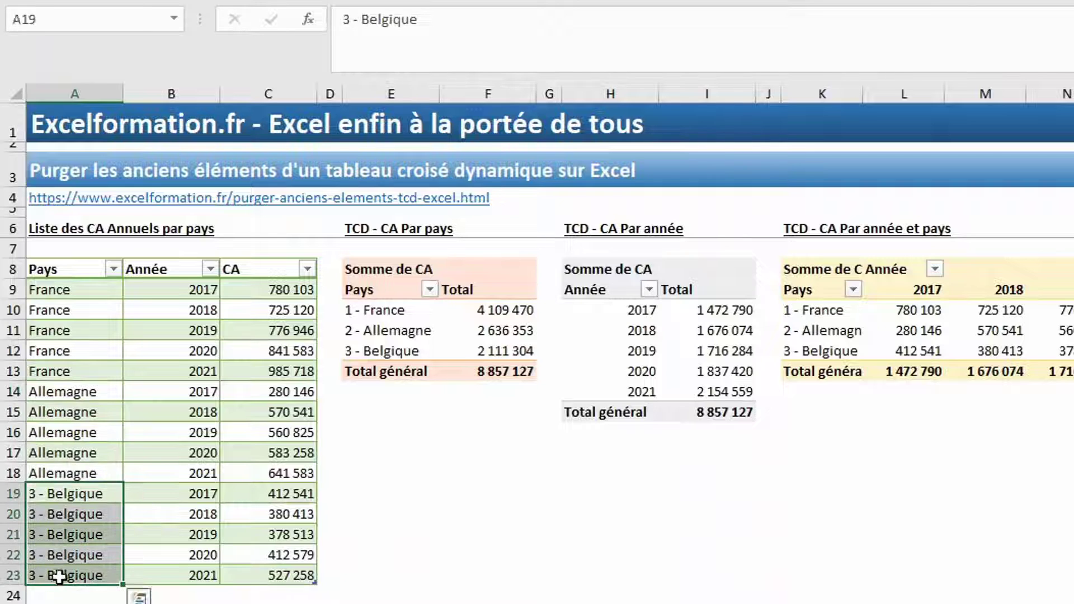
pyautogui.click(362, 19)
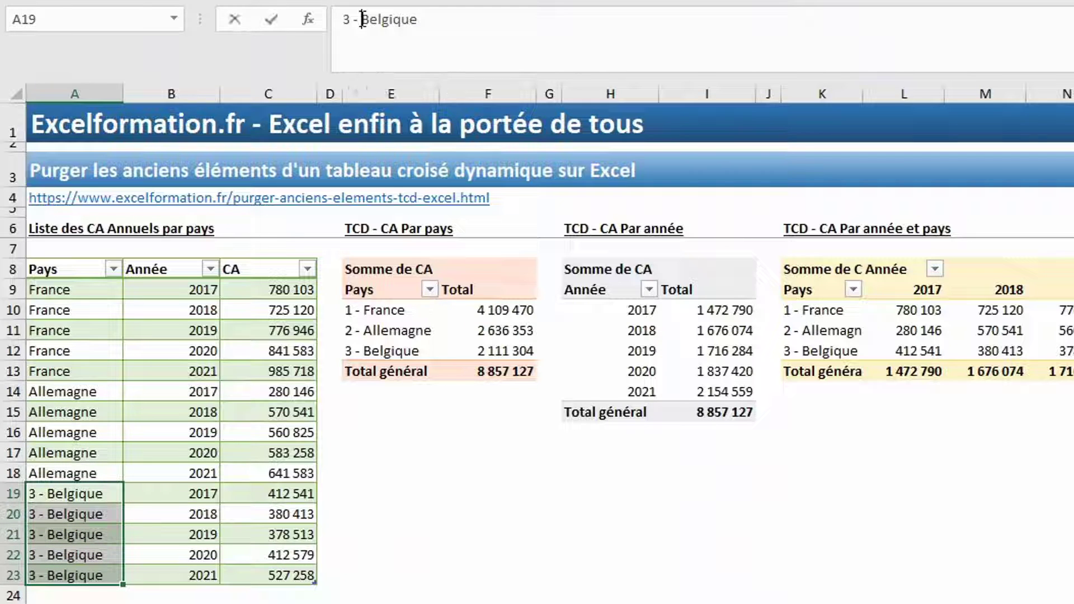
pyautogui.press('BackSpace')
pyautogui.press('BackSpace')
pyautogui.press('BackSpace')
pyautogui.press('BackSpace')
pyautogui.hotkey('ctrl', 'Return')
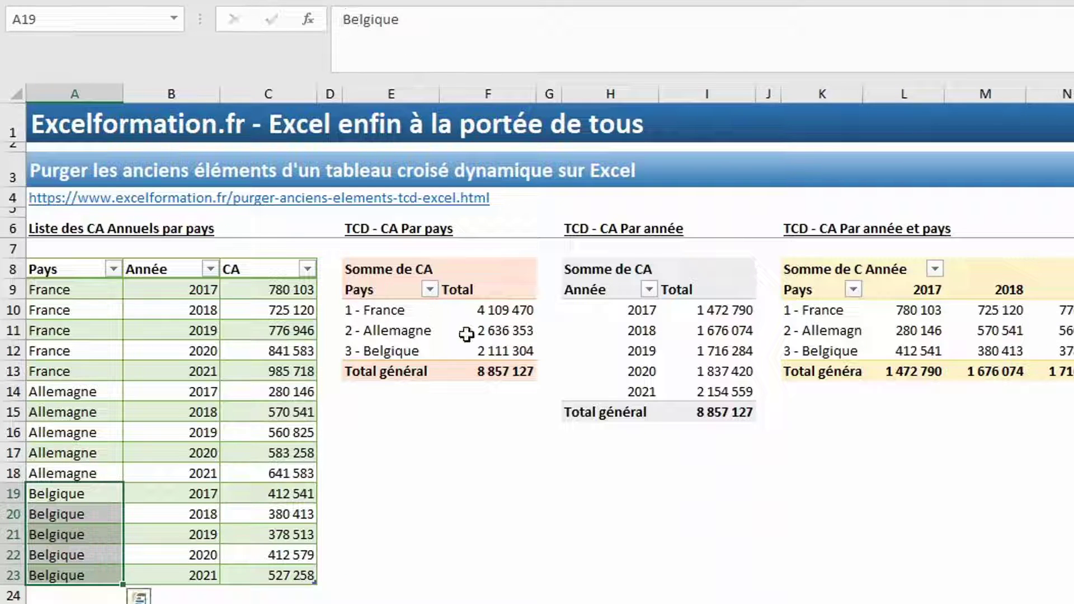
pyautogui.rightClick(468, 336)
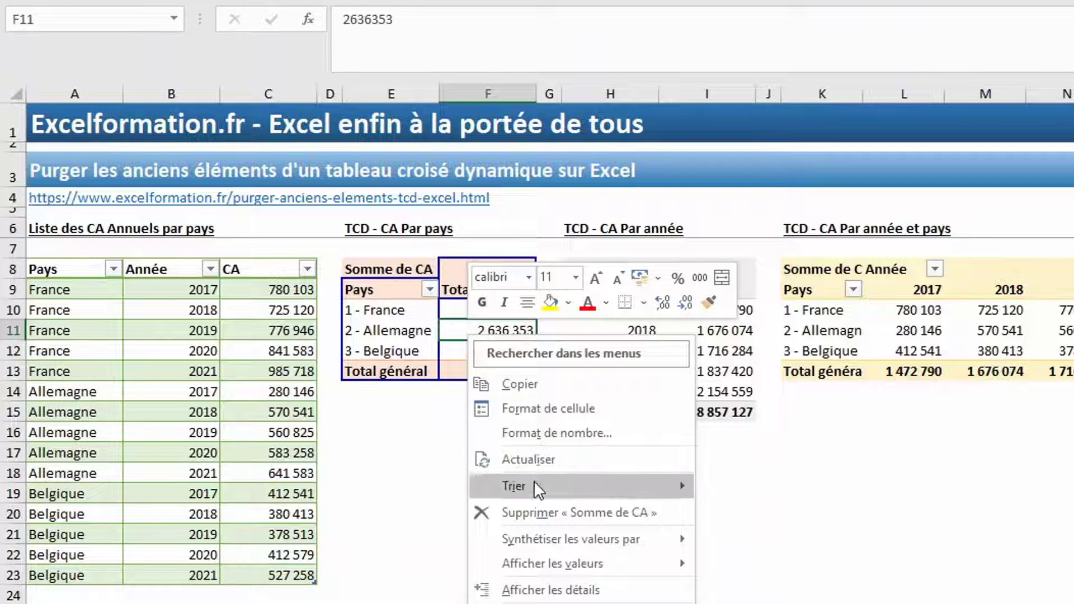
# Refresh the pivots to plain France, Allemagne, Belgique, then open the Année column's filter menu.
pyautogui.click(597, 459)
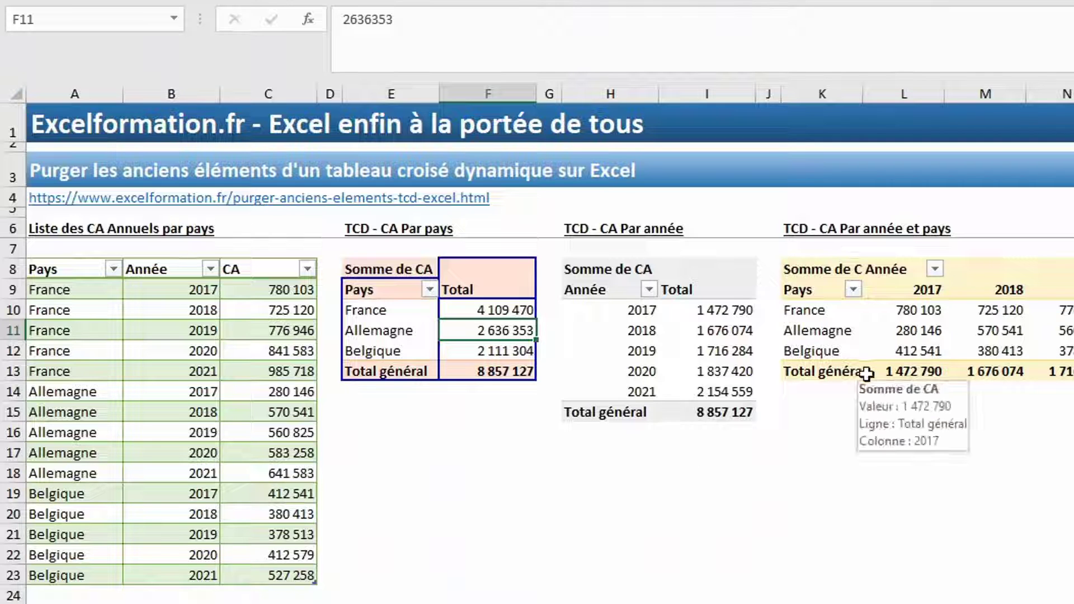
pyautogui.click(430, 290)
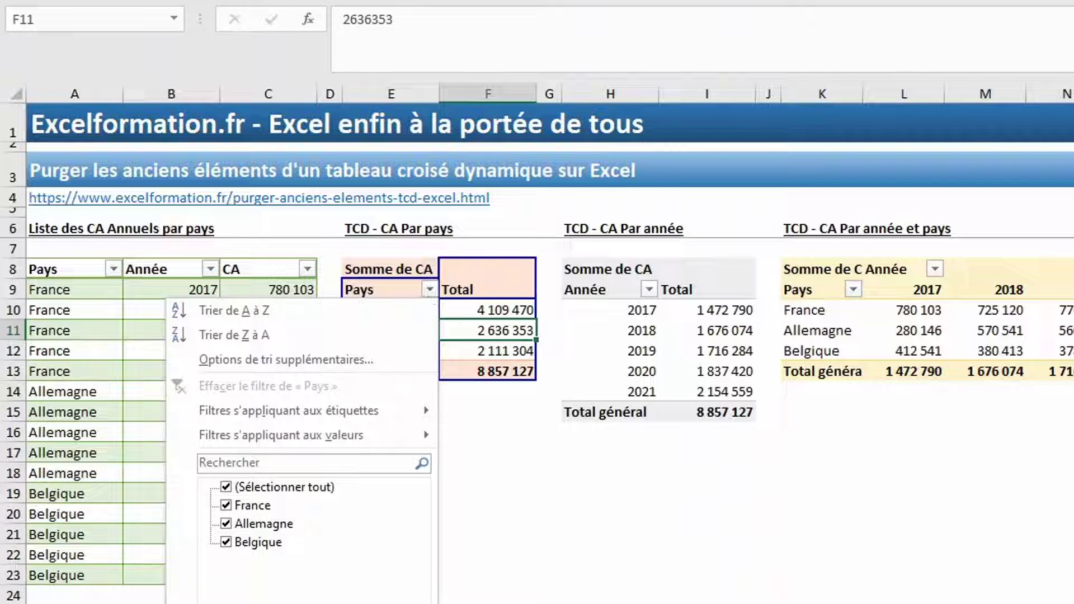
pyautogui.press('Escape')
pyautogui.click(210, 269)
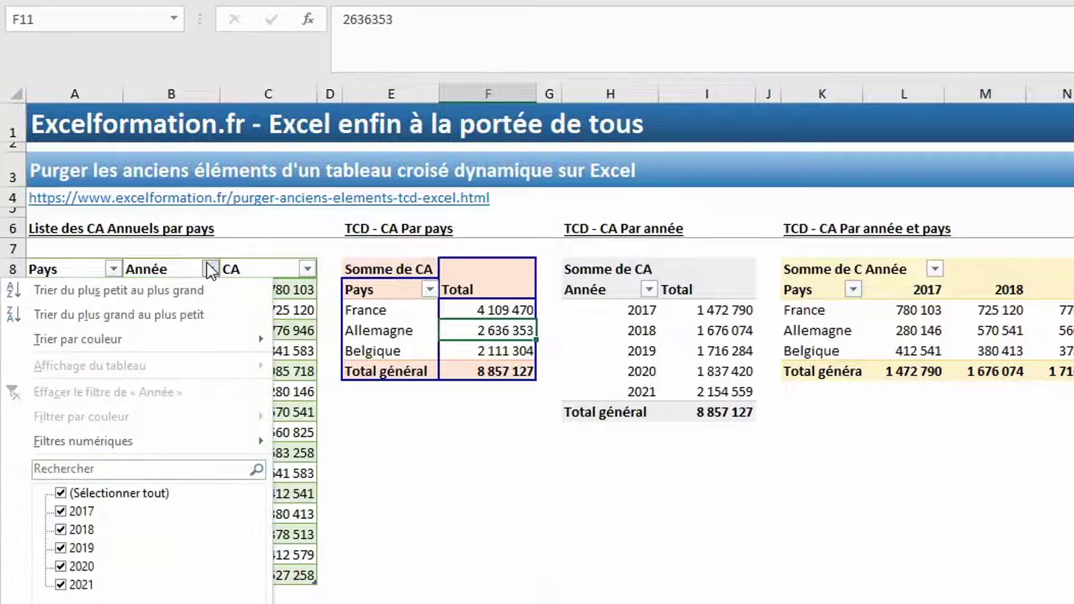
# Sort the source rows by year descending and delete the 2018 and 2017 rows.
pyautogui.click(186, 319)
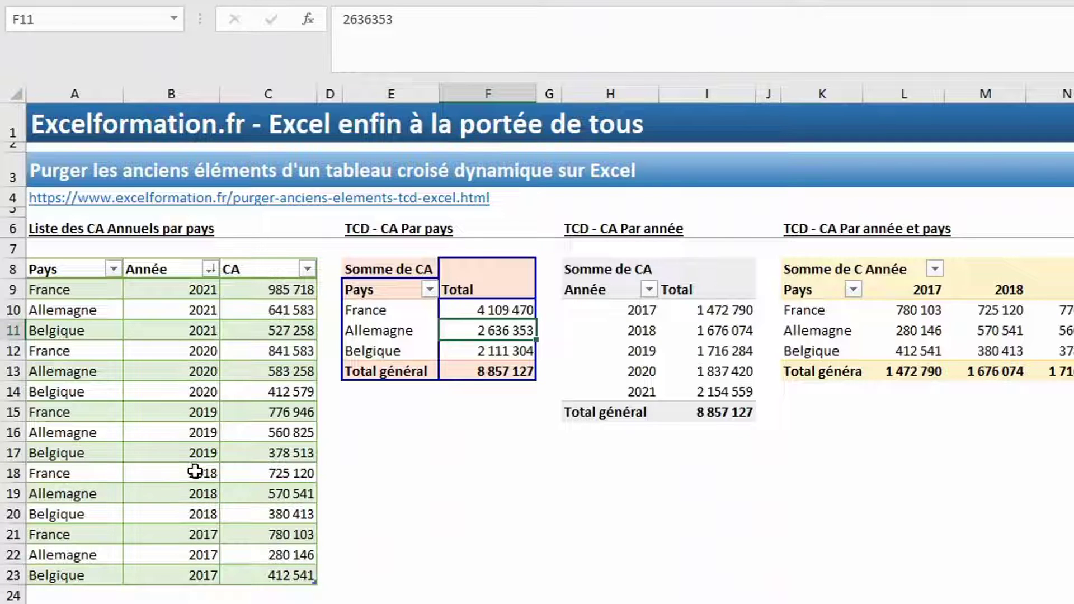
pyautogui.moveTo(196, 471); pyautogui.dragTo(186, 569)
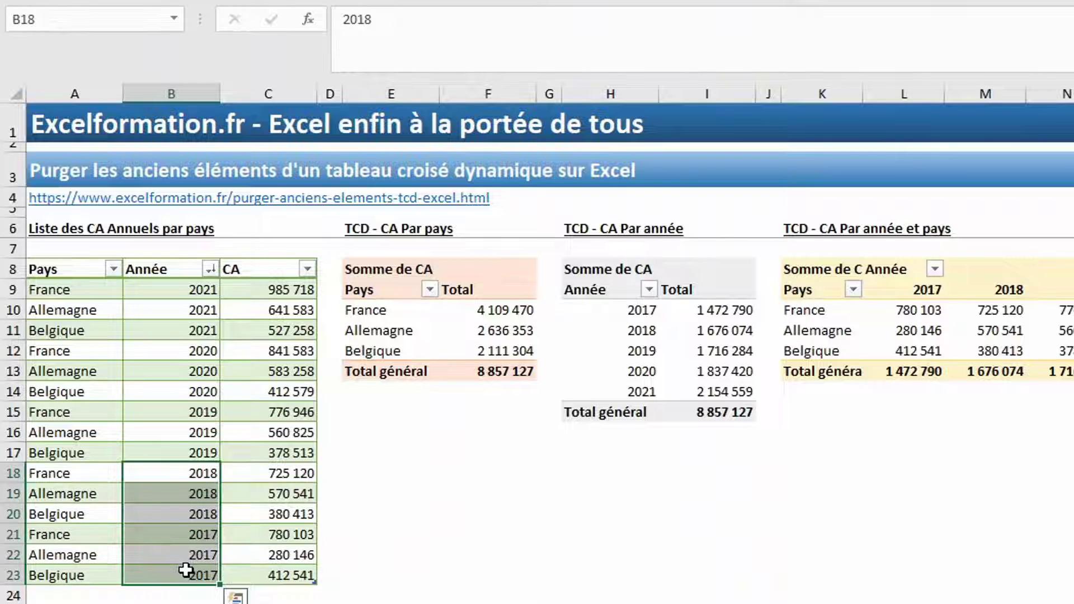
pyautogui.hotkey('shift', 'space')
pyautogui.hotkey('ctrl', '-')
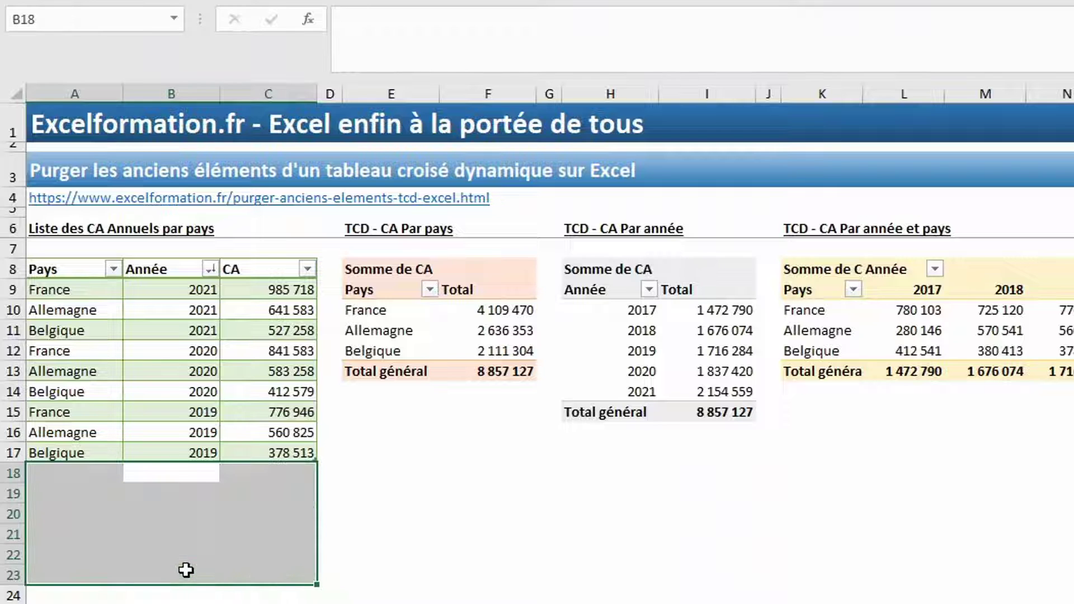
# Refresh the pivot tables so they total 5 708 263 and check the Année filter.
pyautogui.rightClick(728, 349)
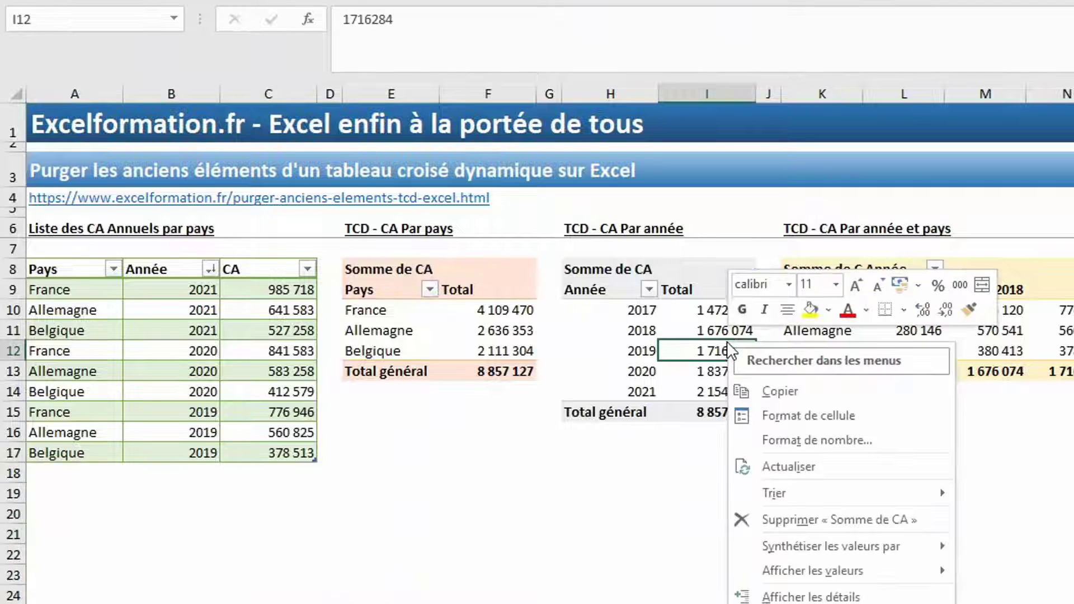
pyautogui.click(788, 466)
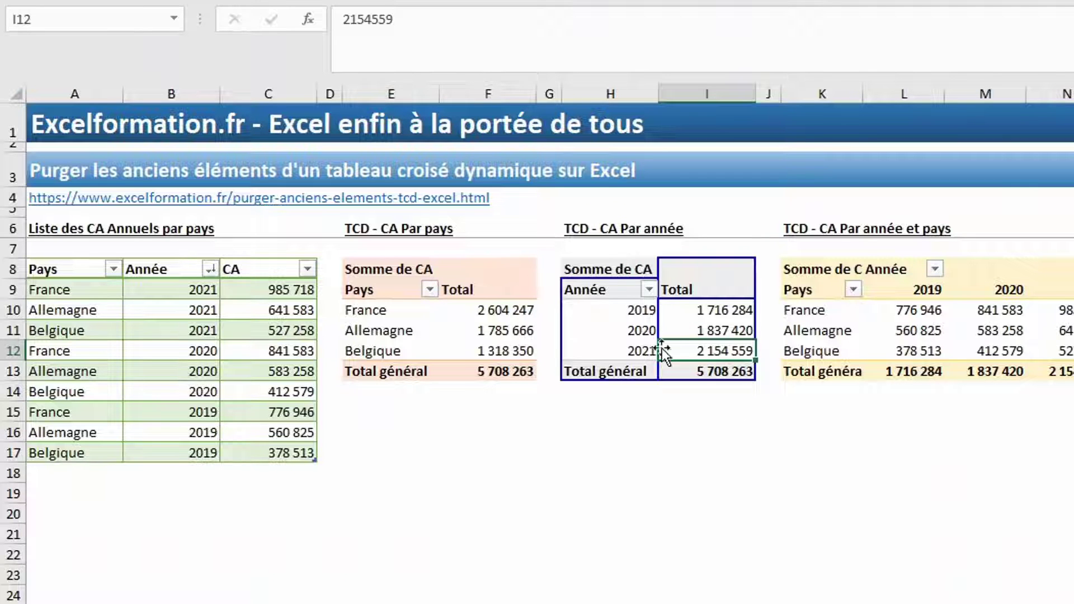
pyautogui.click(649, 290)
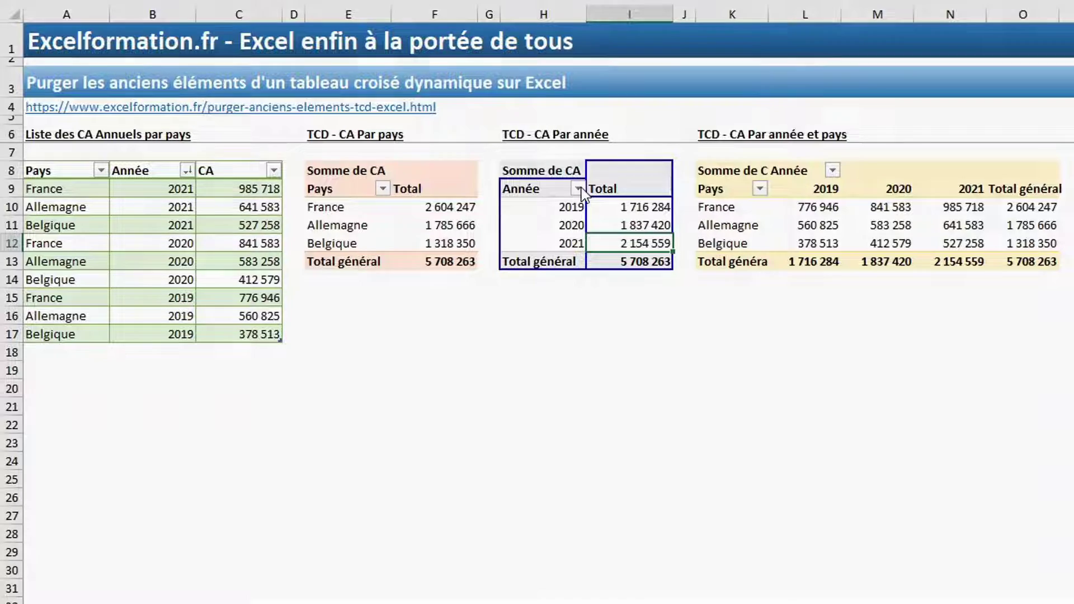
# Open the VBA editor and insert a new code module into the workbook.
pyautogui.hotkey('alt', 'F11')
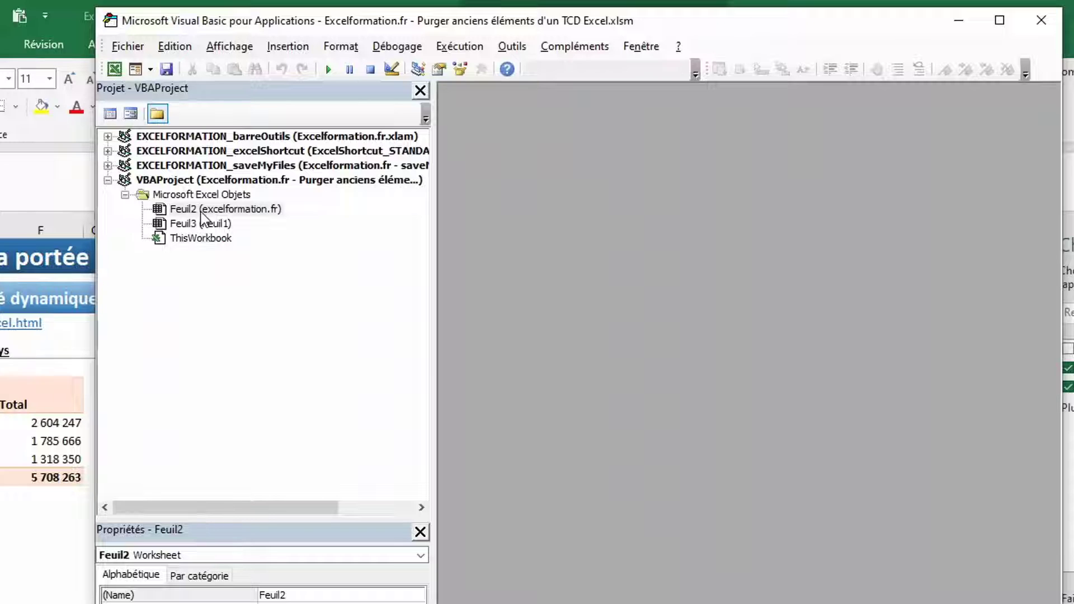
pyautogui.click(201, 213)
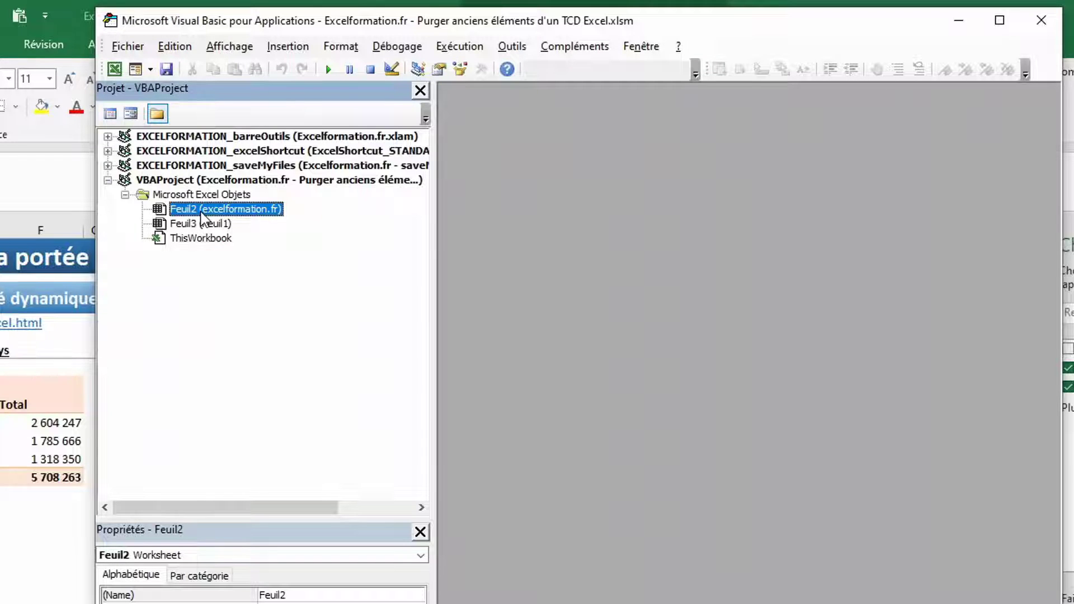
pyautogui.click(293, 52)
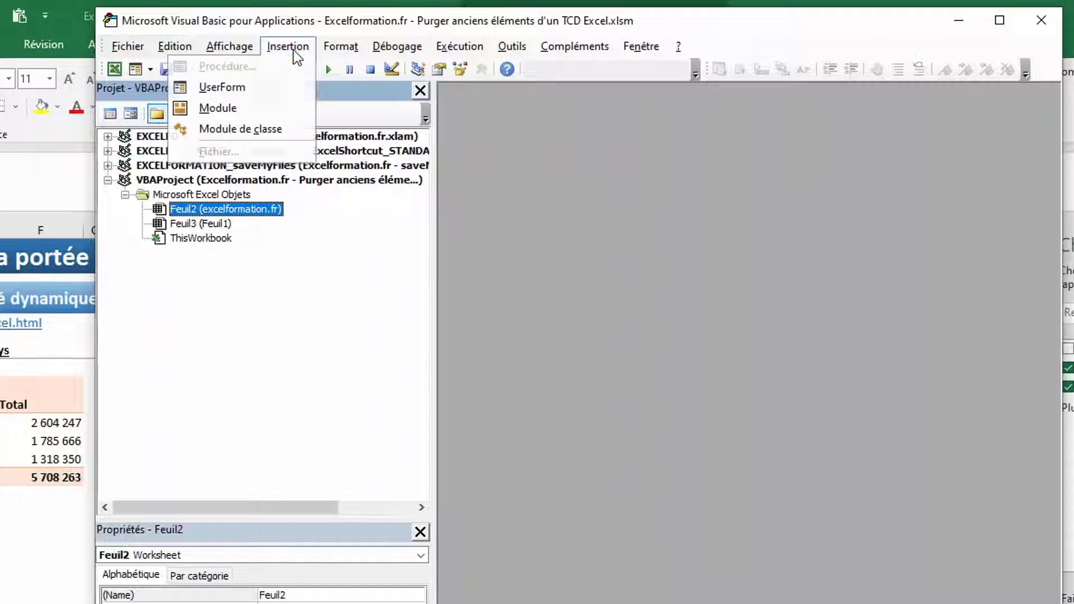
pyautogui.click(253, 109)
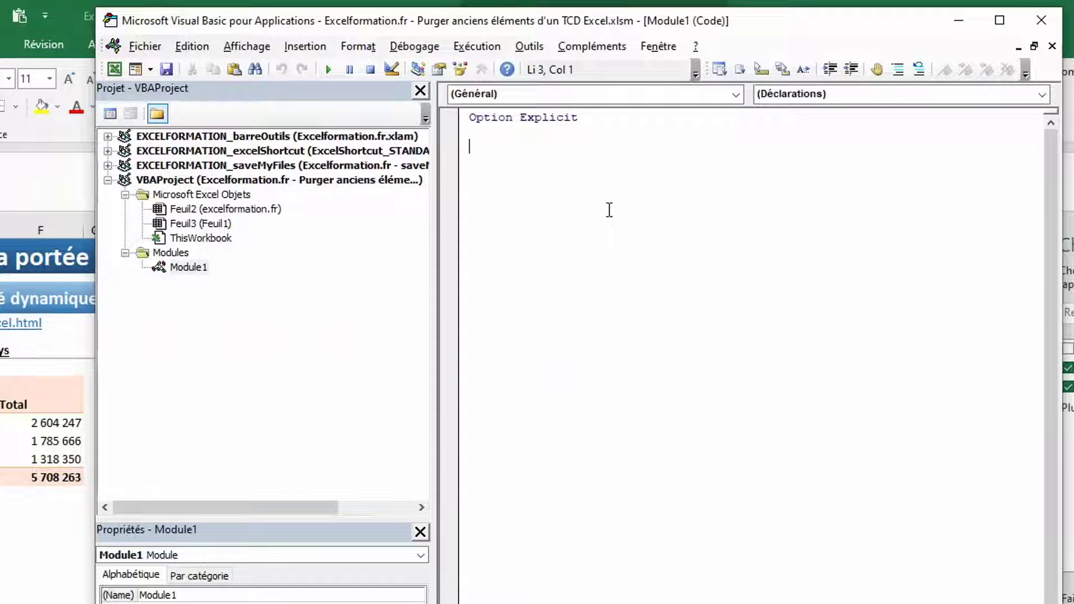
# Declare Sub purgerListeChamps with variables feuille As Worksheet and tcd As PivotTable.
pyautogui.write('sub ')
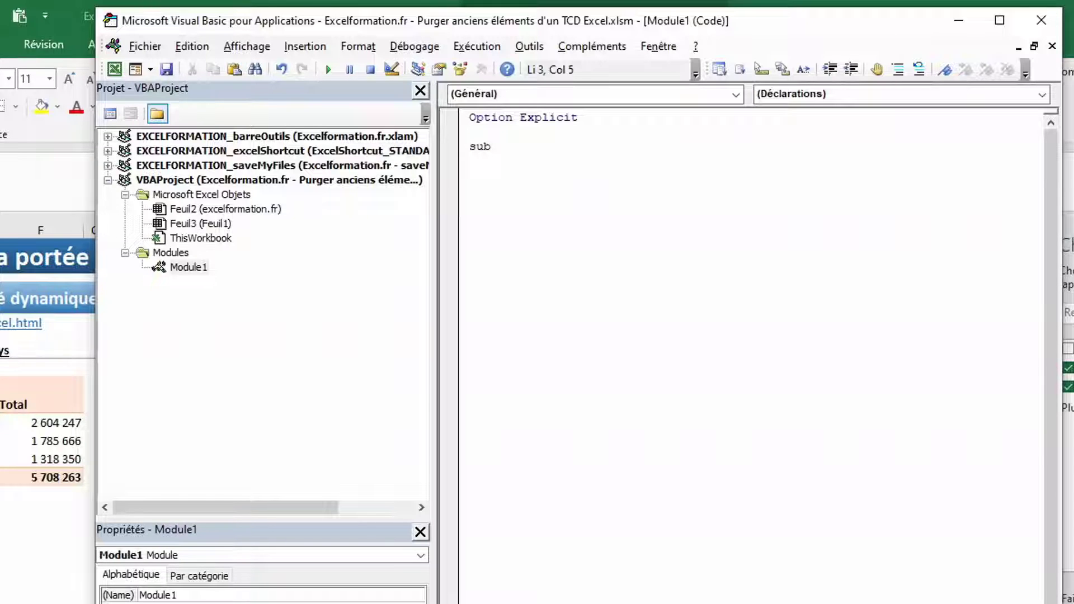
pyautogui.write('purger')
pyautogui.write('ListeChamps')
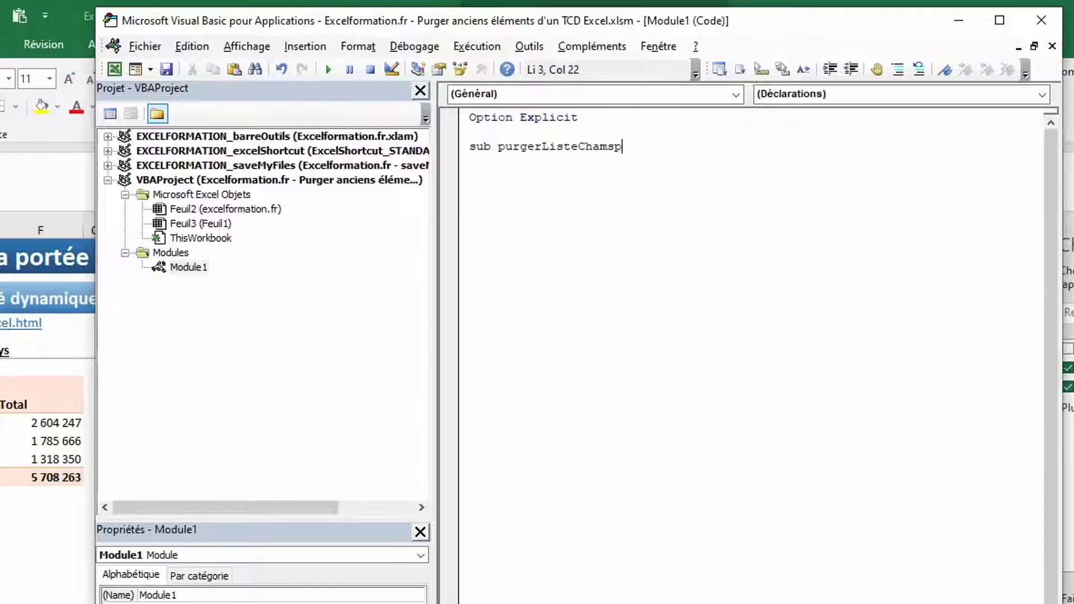
pyautogui.press('Return')
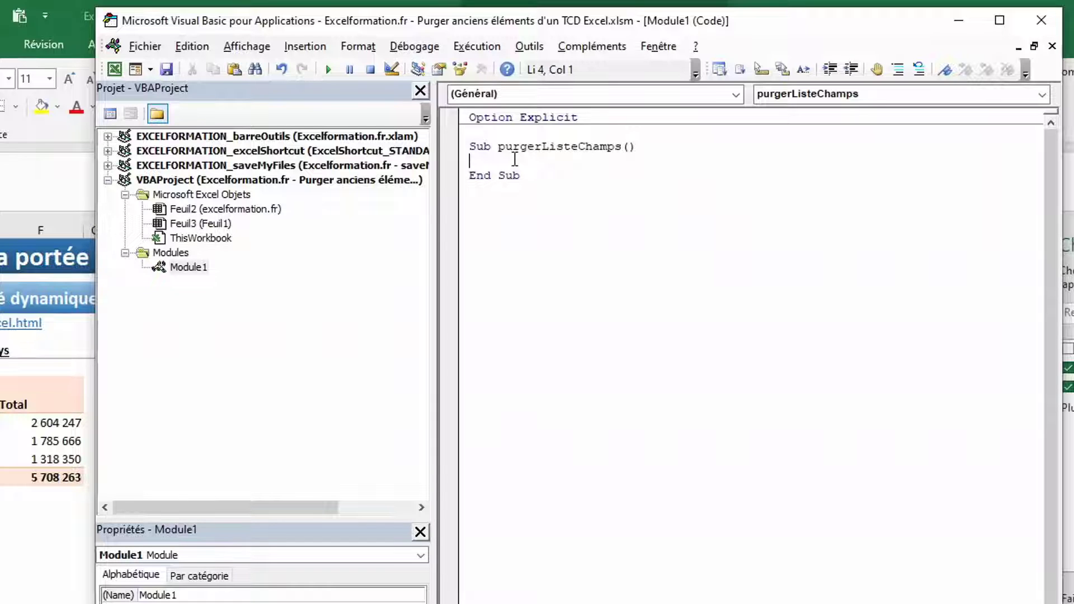
pyautogui.press('Return')
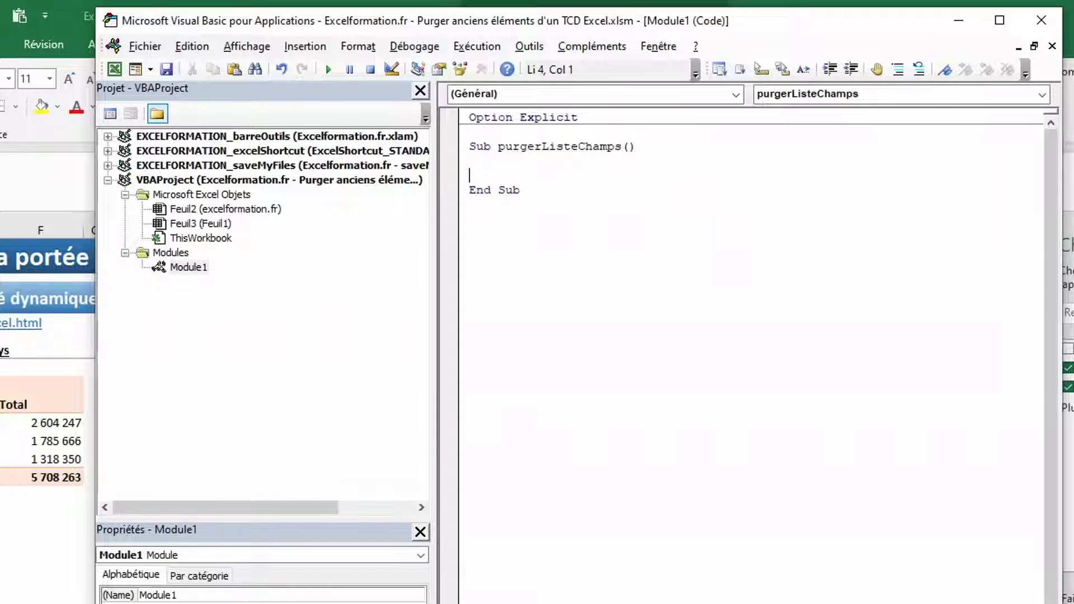
pyautogui.press('Tab')
pyautogui.write('dim feuil')
pyautogui.write('le')
pyautogui.write(' a')
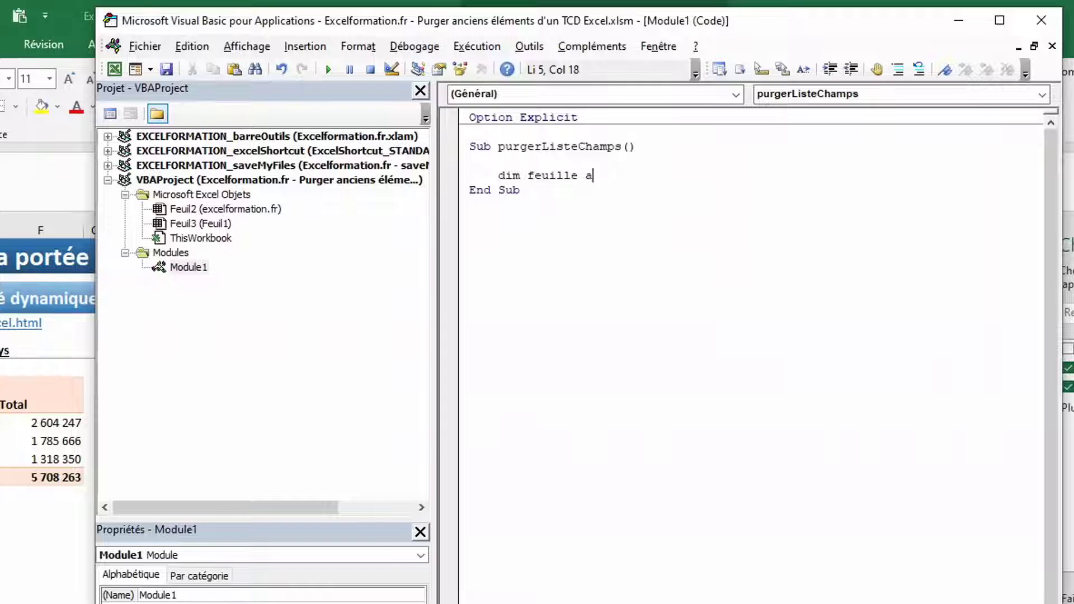
pyautogui.write('s wo')
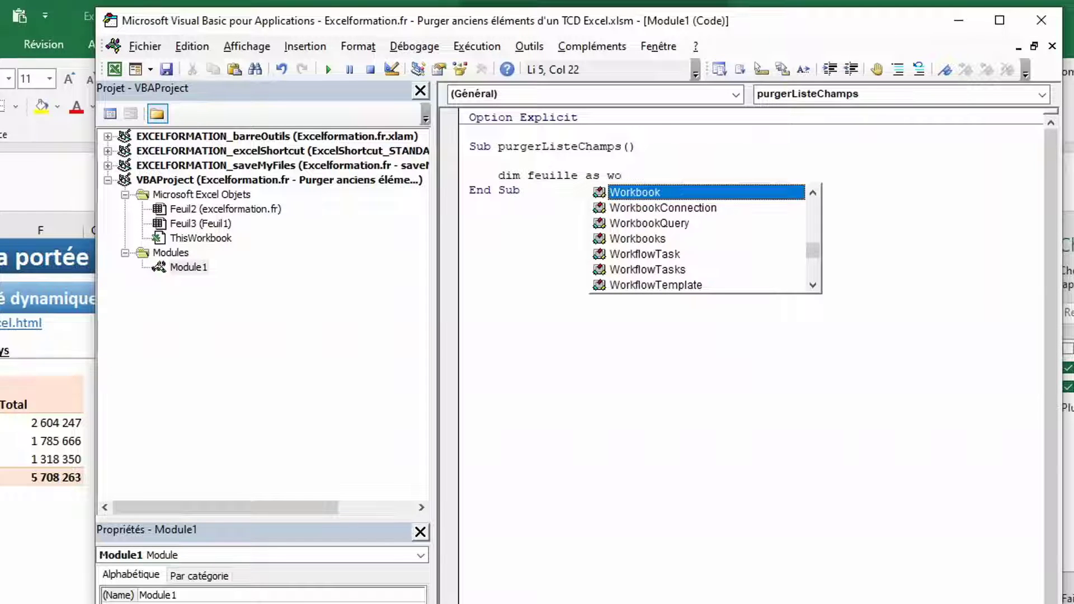
pyautogui.write('rksheet')
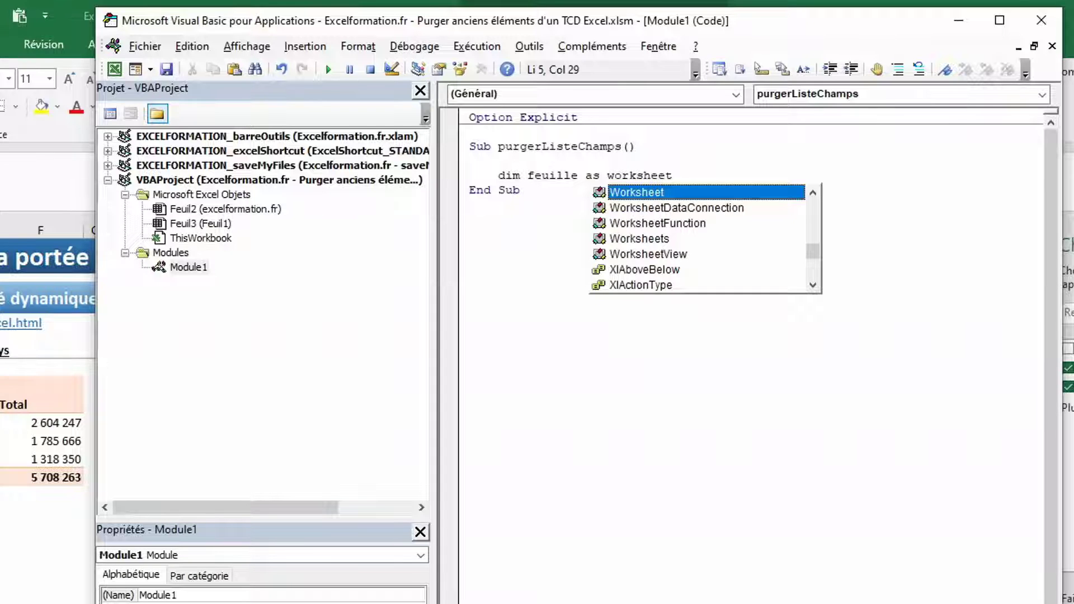
pyautogui.write(', tcd')
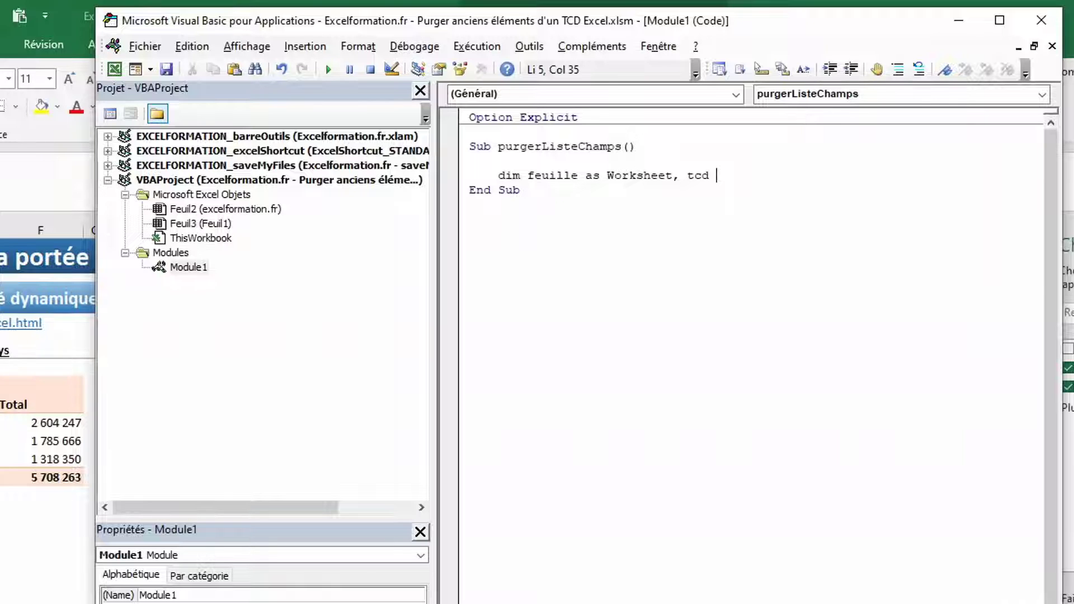
pyautogui.write('as piv')
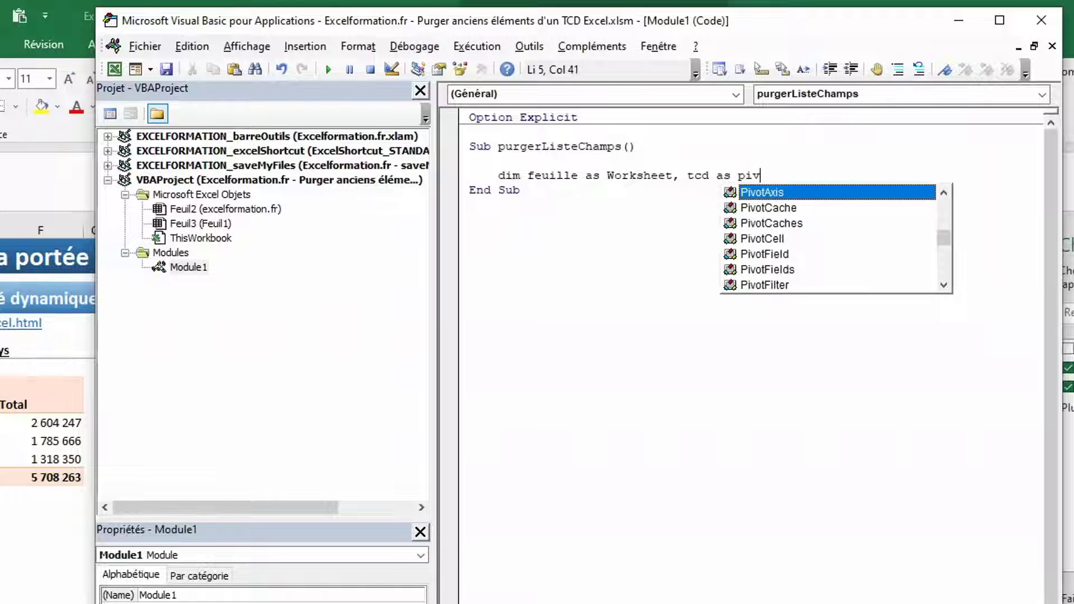
pyautogui.write('ott')
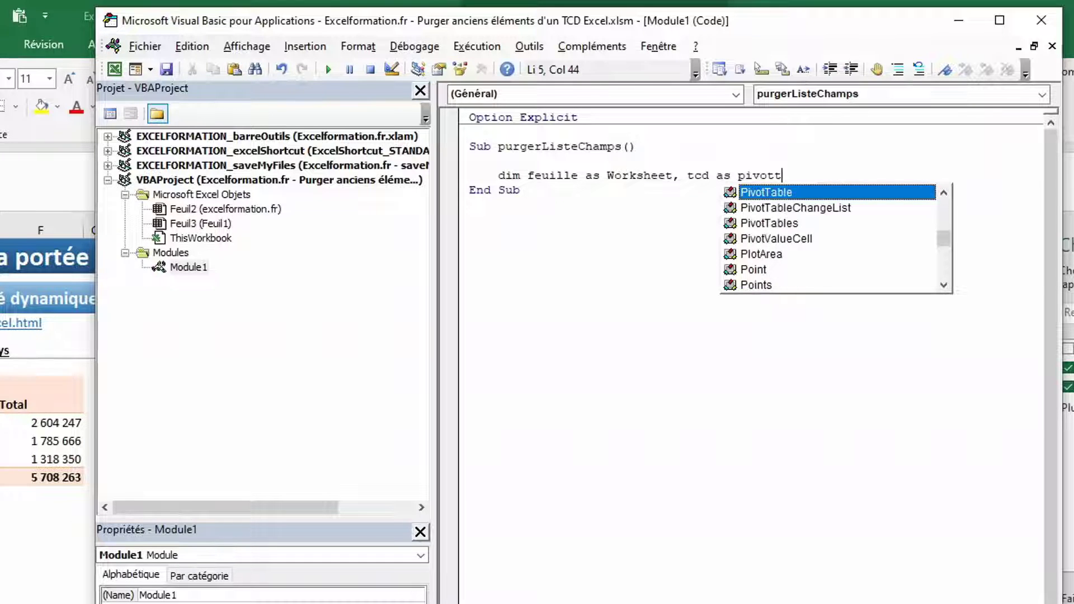
pyautogui.press('Tab')
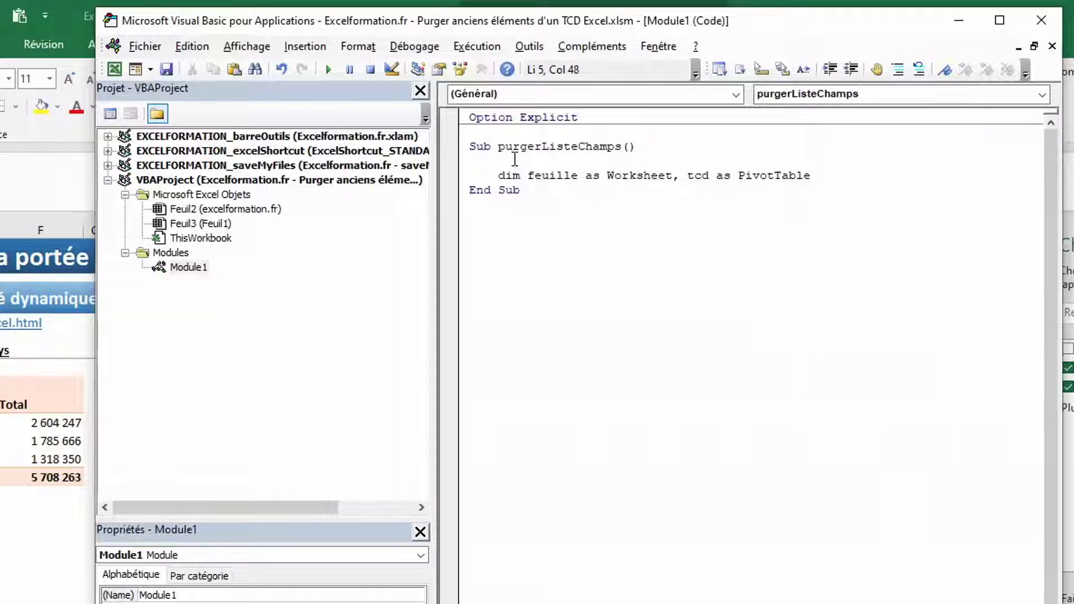
pyautogui.press('Return')
pyautogui.press('Return')
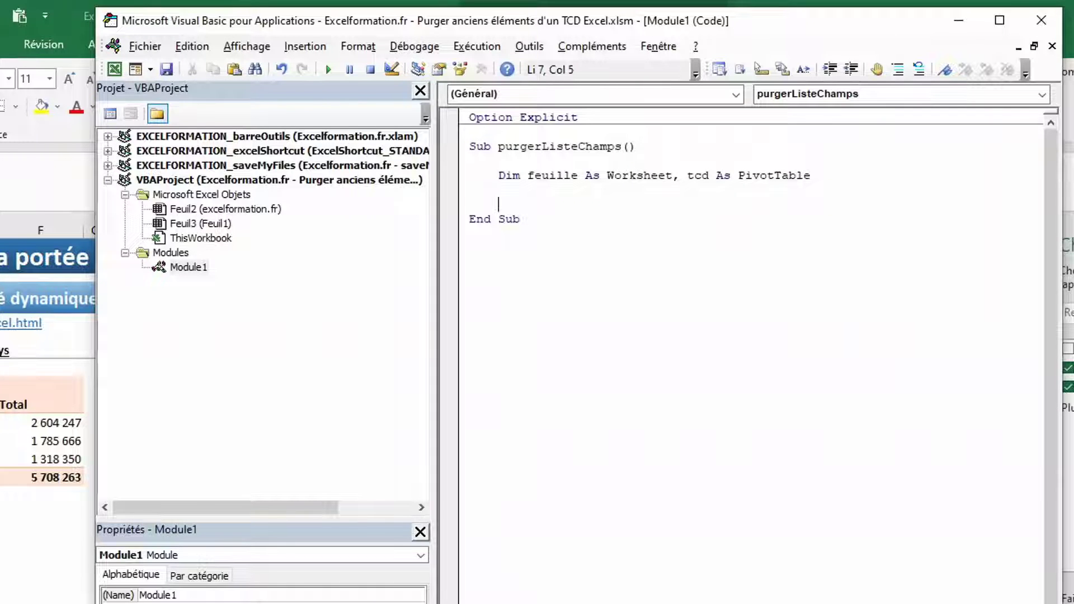
# Write the loop line For Each feuille In ActiveWorkbook.Worksheets.
pyautogui.write('for ')
pyautogui.write('eah')
pyautogui.press('BackSpace')
pyautogui.write('ch fe')
pyautogui.write('uille')
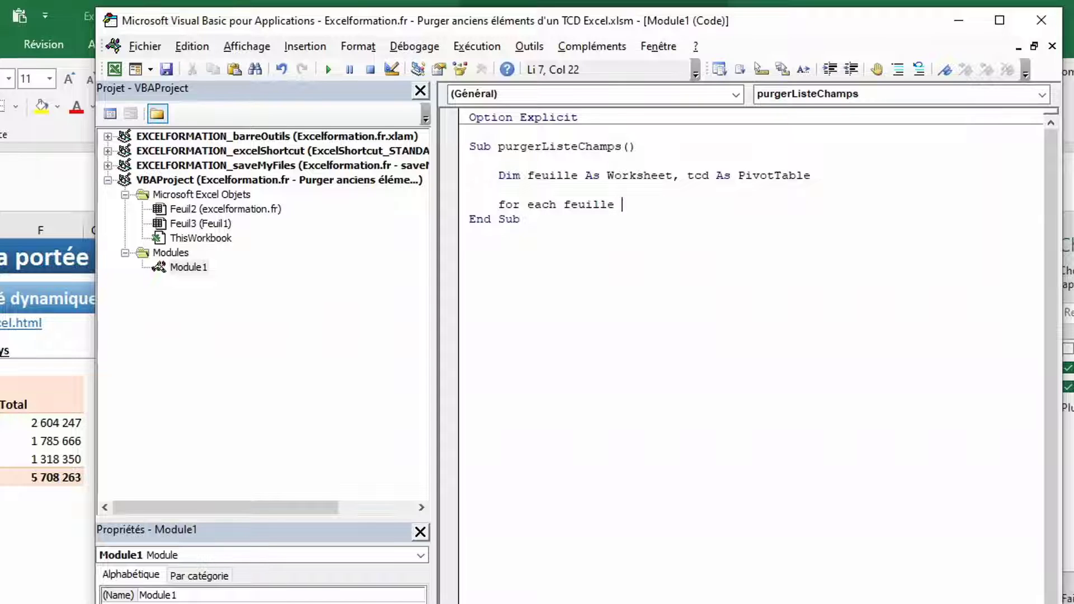
pyautogui.write(' in ')
pyautogui.write('acti')
pyautogui.hotkey('ctrl', 'space')
pyautogui.press('Down')
pyautogui.press('Down')
pyautogui.press('Down')
pyautogui.press('Down')
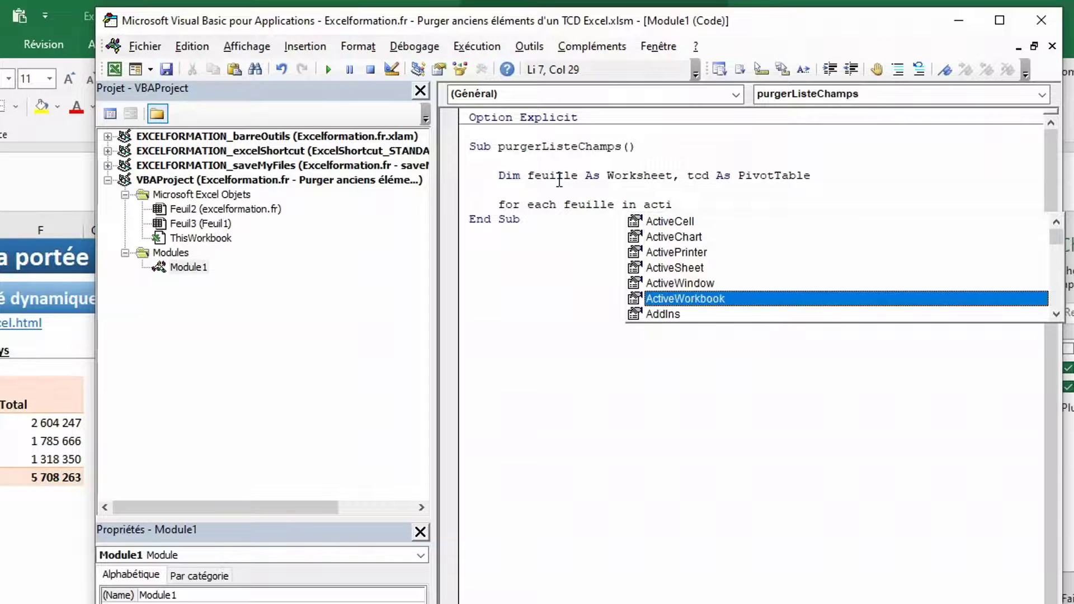
pyautogui.press('Tab')
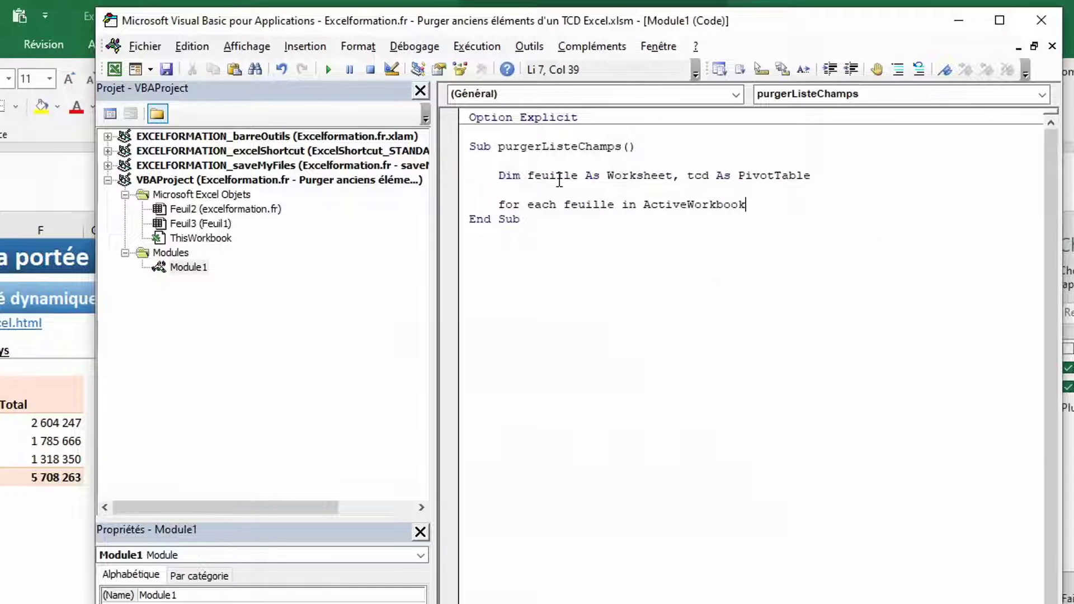
pyautogui.write('.w')
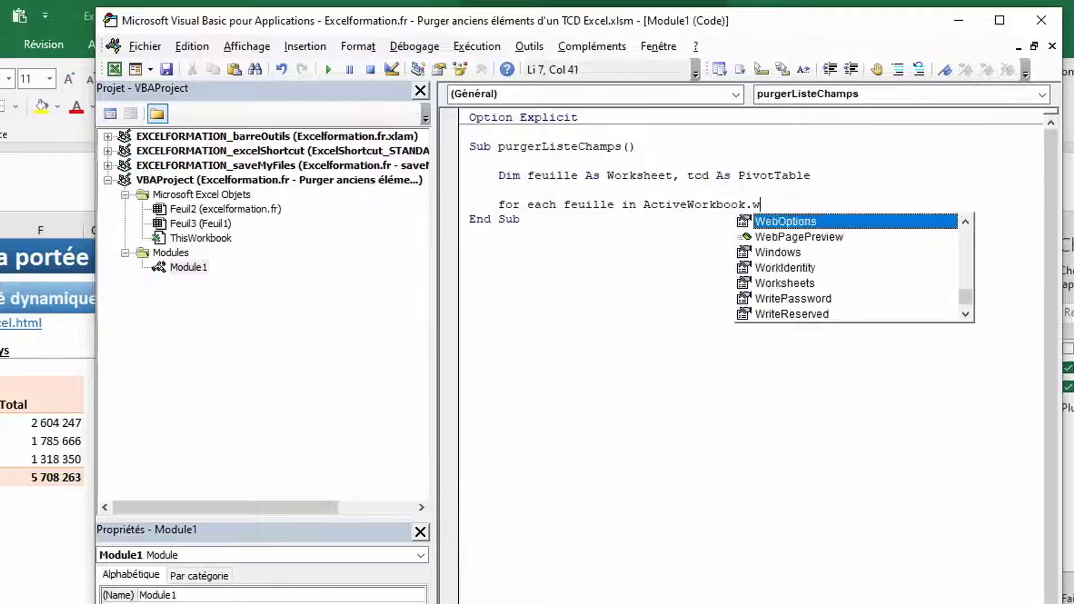
pyautogui.write('or')
pyautogui.press('Down')
pyautogui.press('Tab')
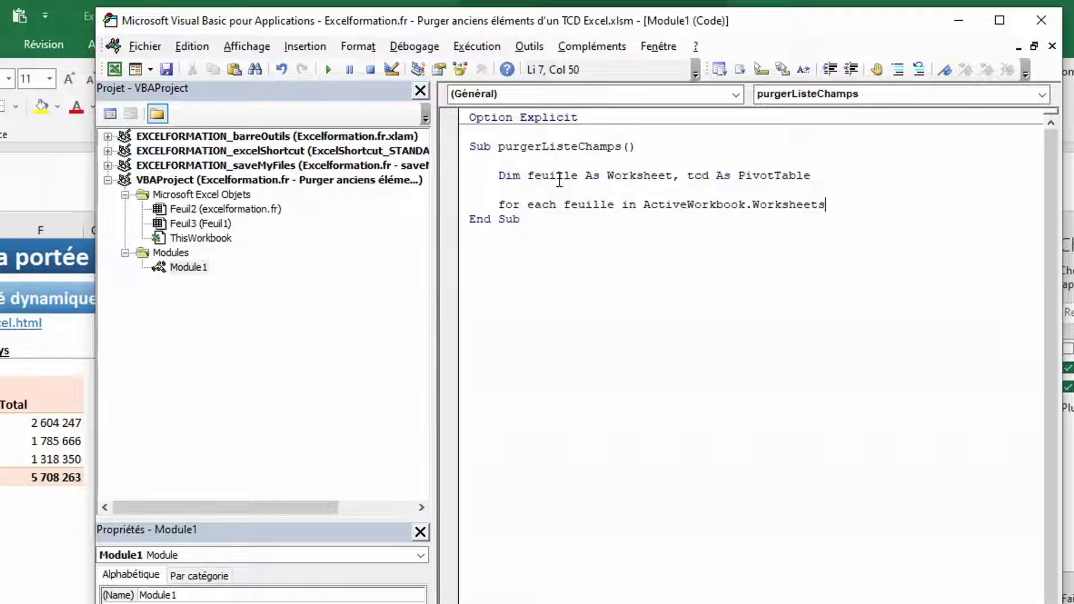
pyautogui.press('Return')
pyautogui.press('Return')
# Nest a For Each tcd In feuille.PivotTables … Next loop inside the worksheet loop, starting a tcd line.
pyautogui.write('next')
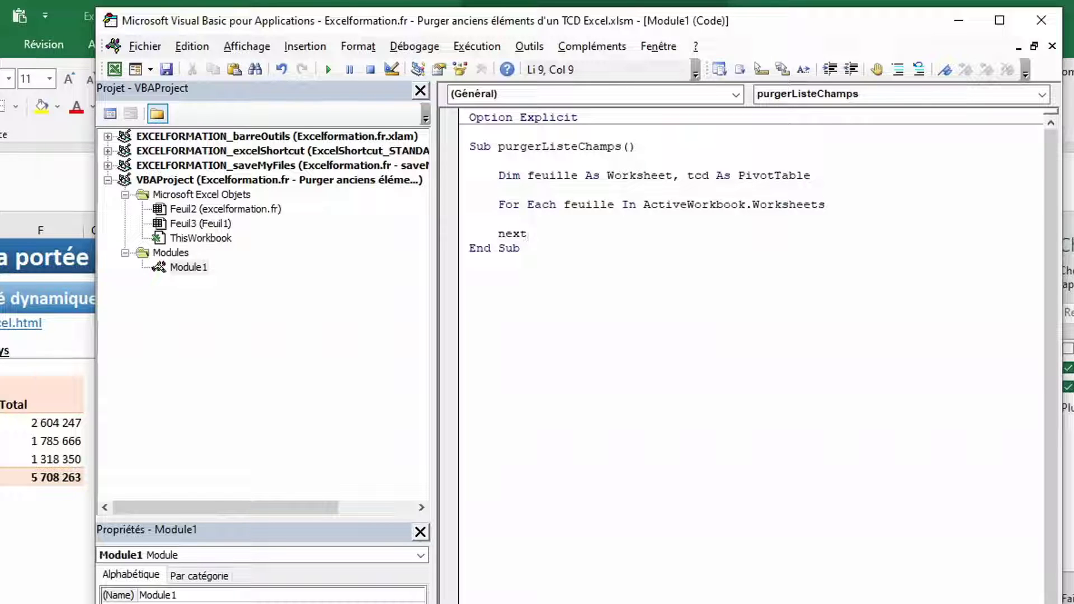
pyautogui.press('Up')
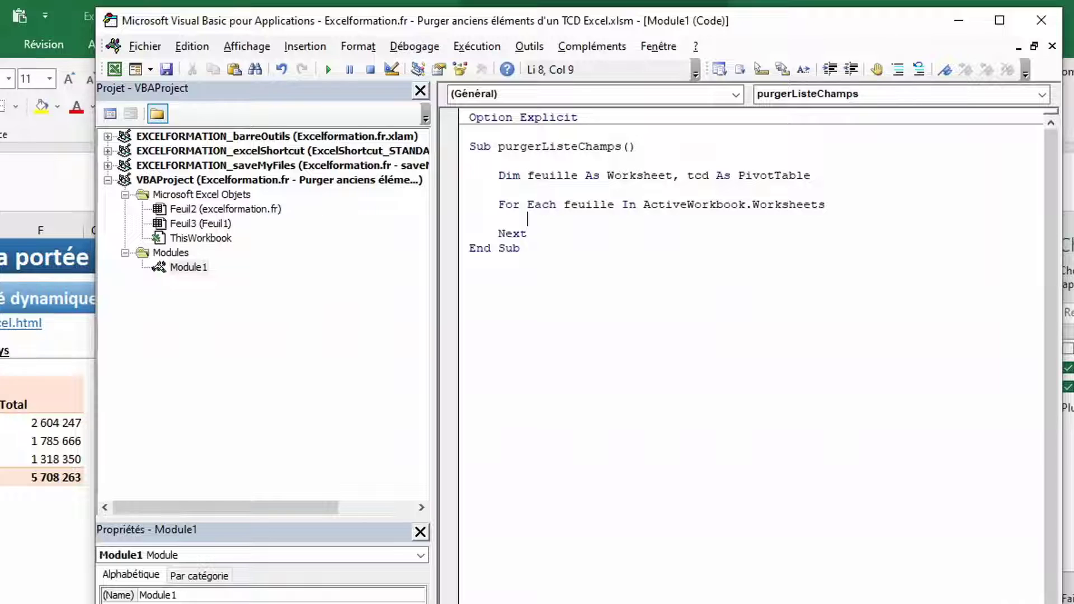
pyautogui.write('for each ')
pyautogui.write('tcd')
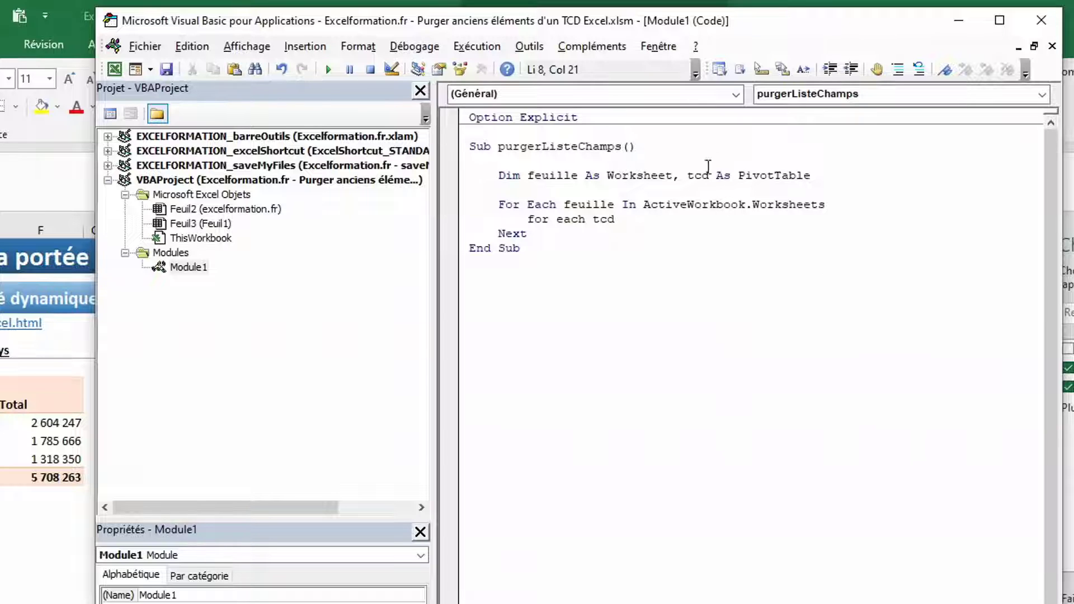
pyautogui.write(' in ')
pyautogui.write('feui')
pyautogui.write('lle.')
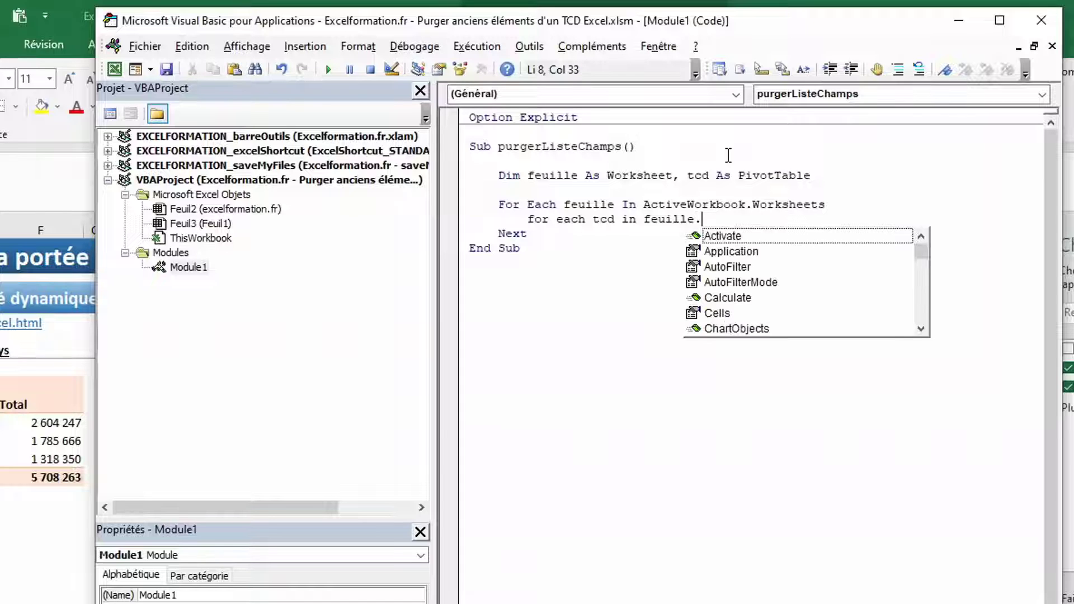
pyautogui.write('pivottable')
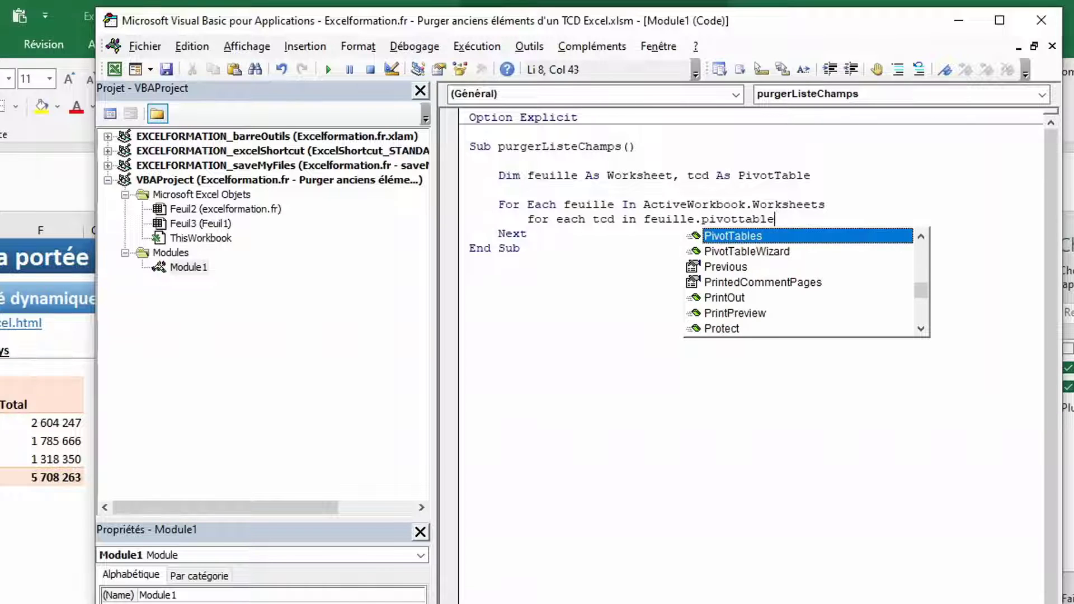
pyautogui.write('s')
pyautogui.press('Return')
pyautogui.press('Return')
pyautogui.write('ne')
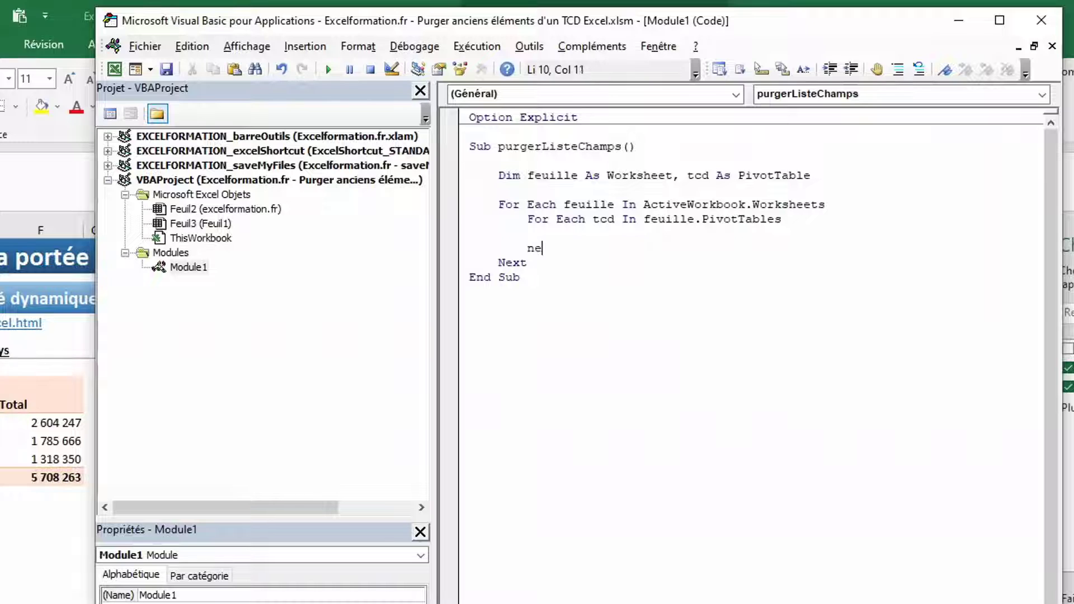
pyautogui.write('xt')
pyautogui.press('Up')
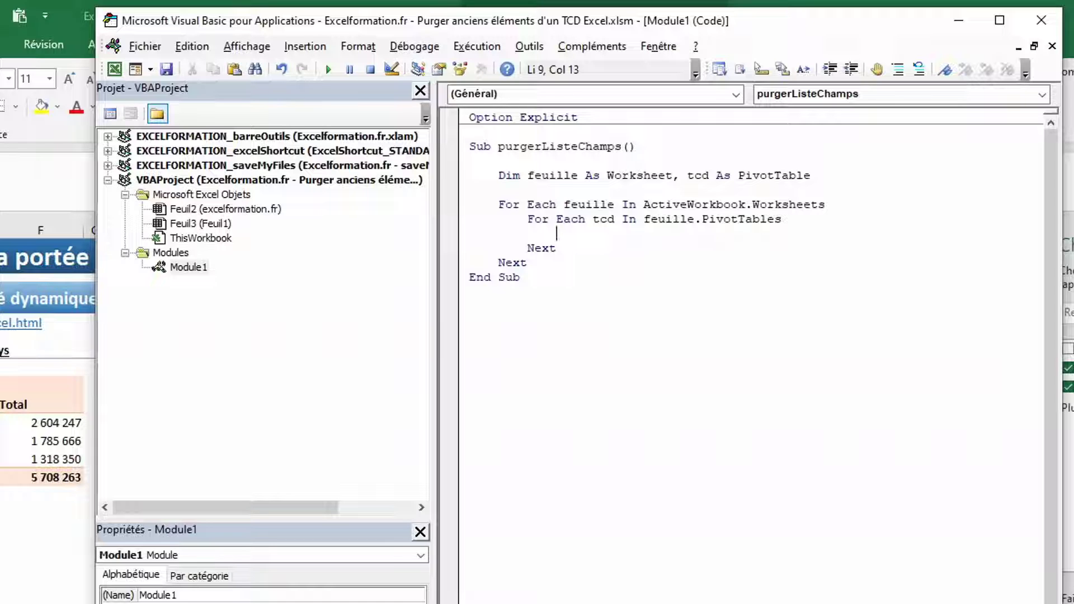
pyautogui.write('tcd')
pyautogui.press('BackSpace')
# Set tcd.PivotCache.MissingItemsLimit to xlMissingItemsNone inside the inner loop.
pyautogui.write('.p')
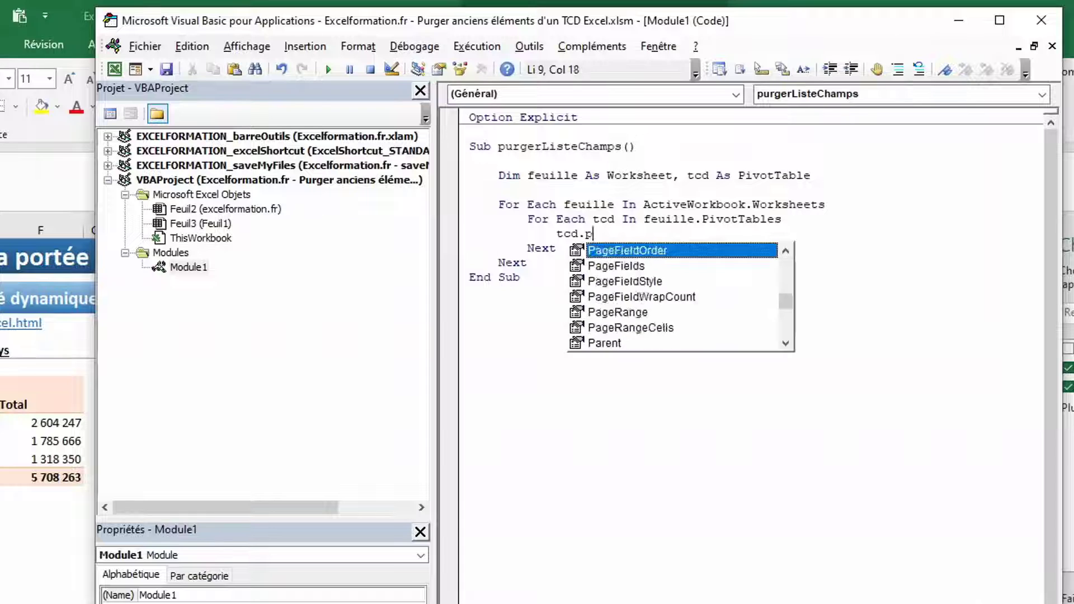
pyautogui.write('ivot')
pyautogui.press('Tab')
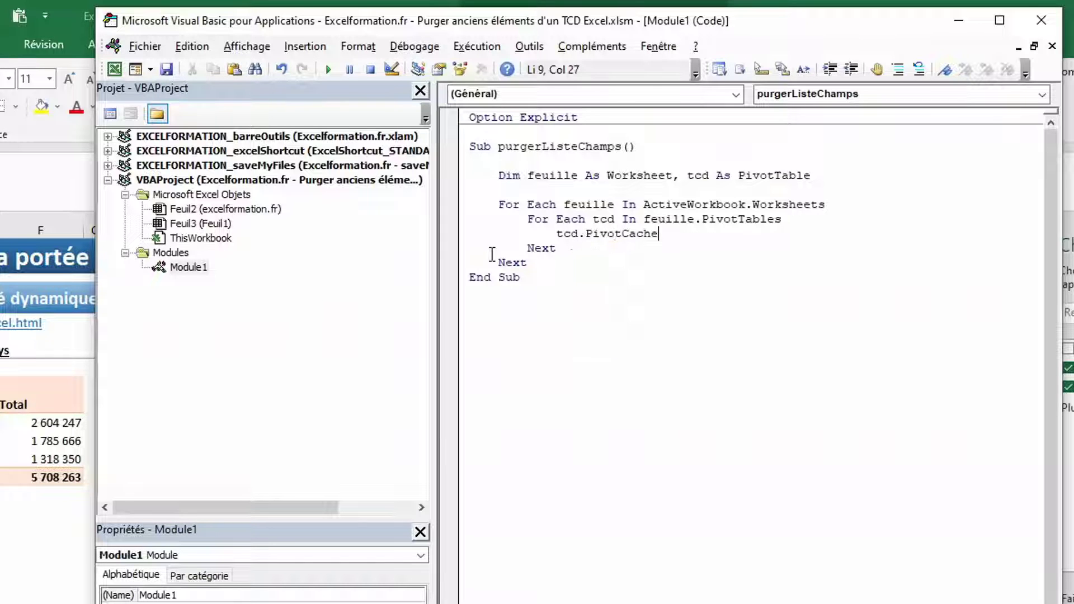
pyautogui.write('.mi')
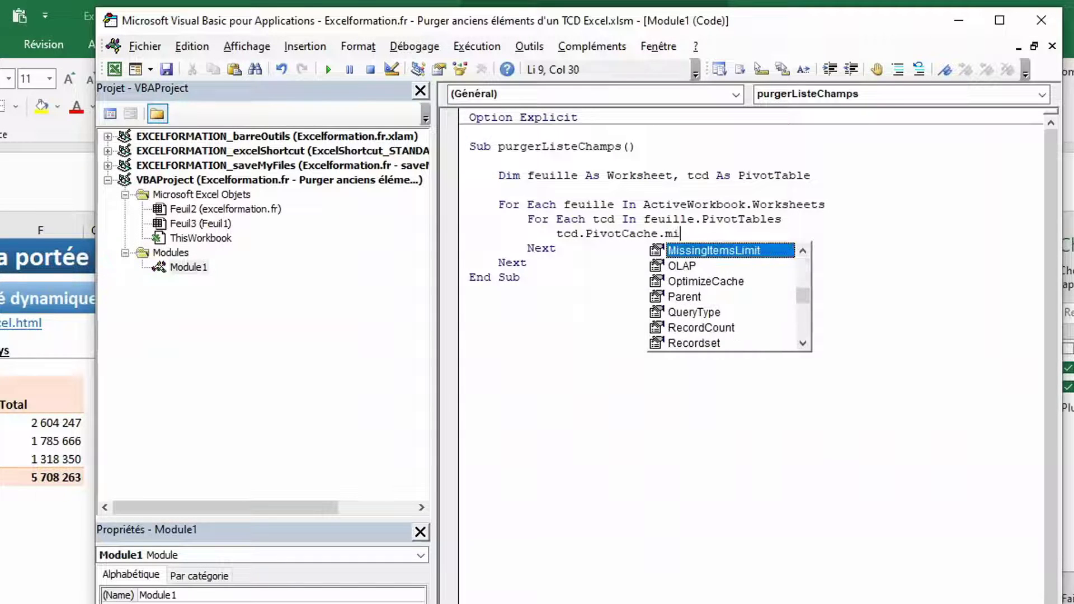
pyautogui.write('ss')
pyautogui.press('Tab')
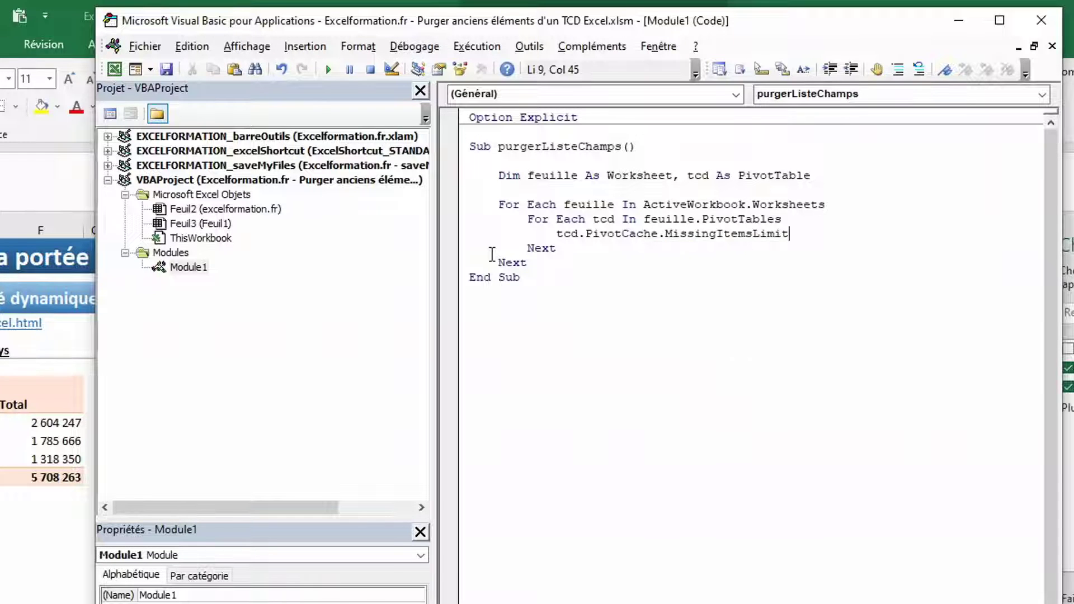
pyautogui.write(' = ')
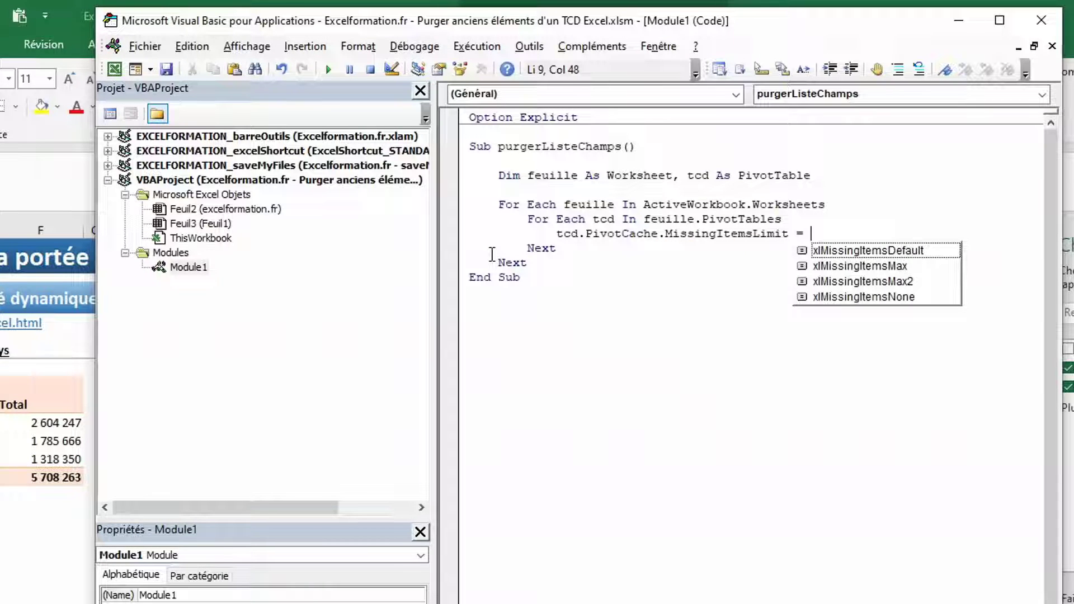
pyautogui.write('0')
pyautogui.press('Down')
pyautogui.press('Down')
pyautogui.press('Down')
pyautogui.press('Down')
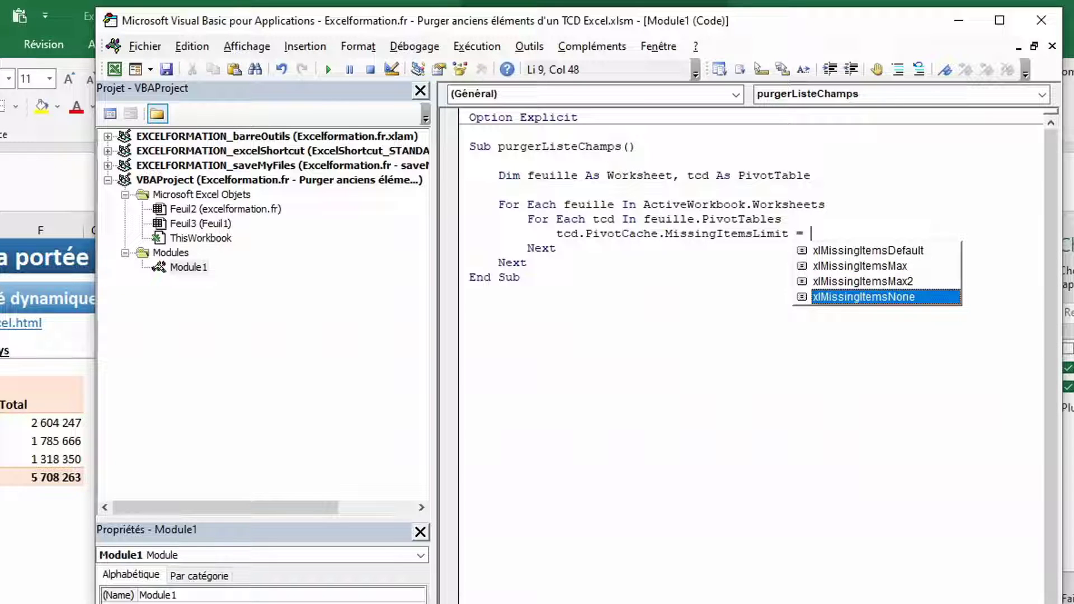
pyautogui.press('Tab')
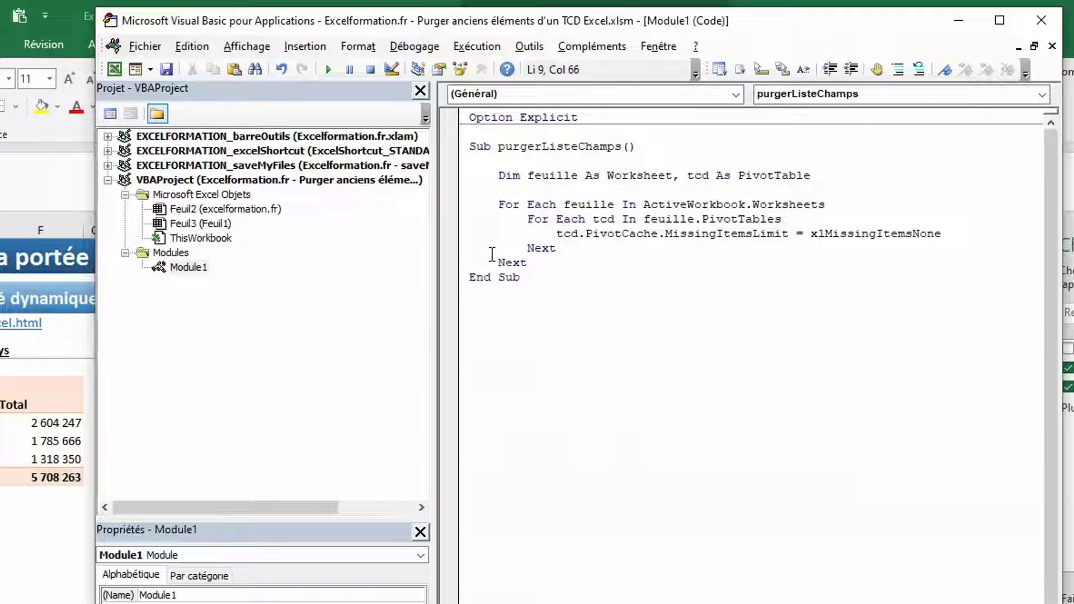
pyautogui.press('Return')
# Add tcd.PivotCache.Refresh on the next line and run the macro with F5.
pyautogui.write('tcd.')
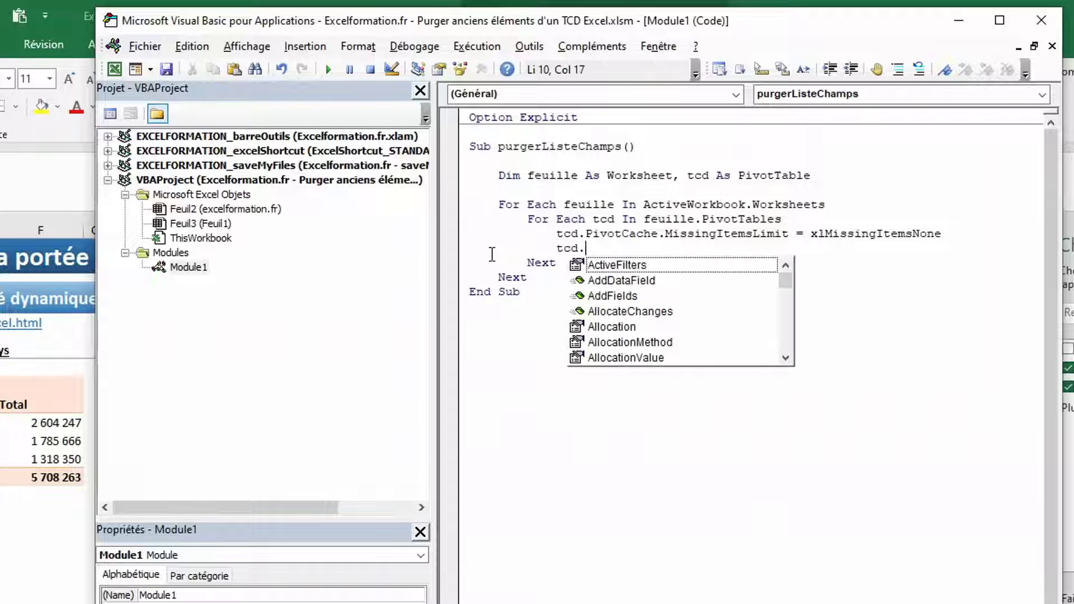
pyautogui.write('piv')
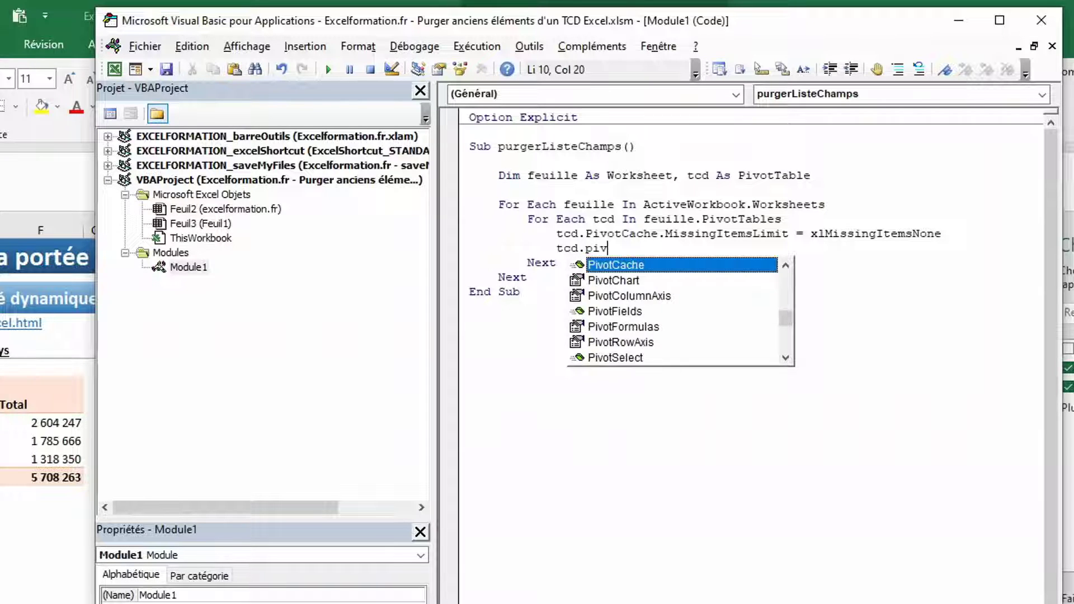
pyautogui.press('Tab')
pyautogui.write('.re')
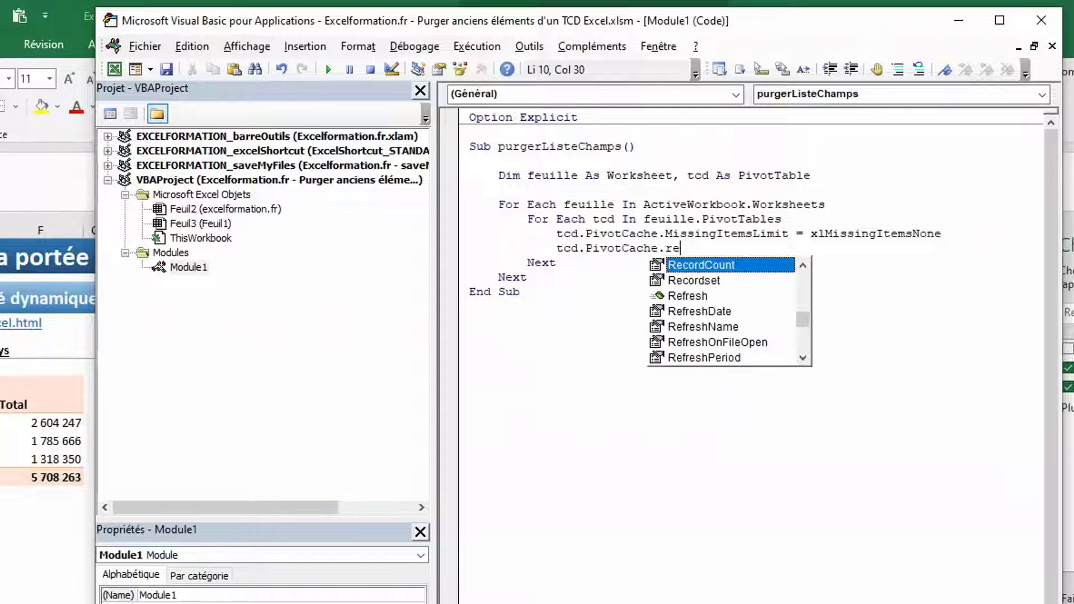
pyautogui.write('f')
pyautogui.press('Tab')
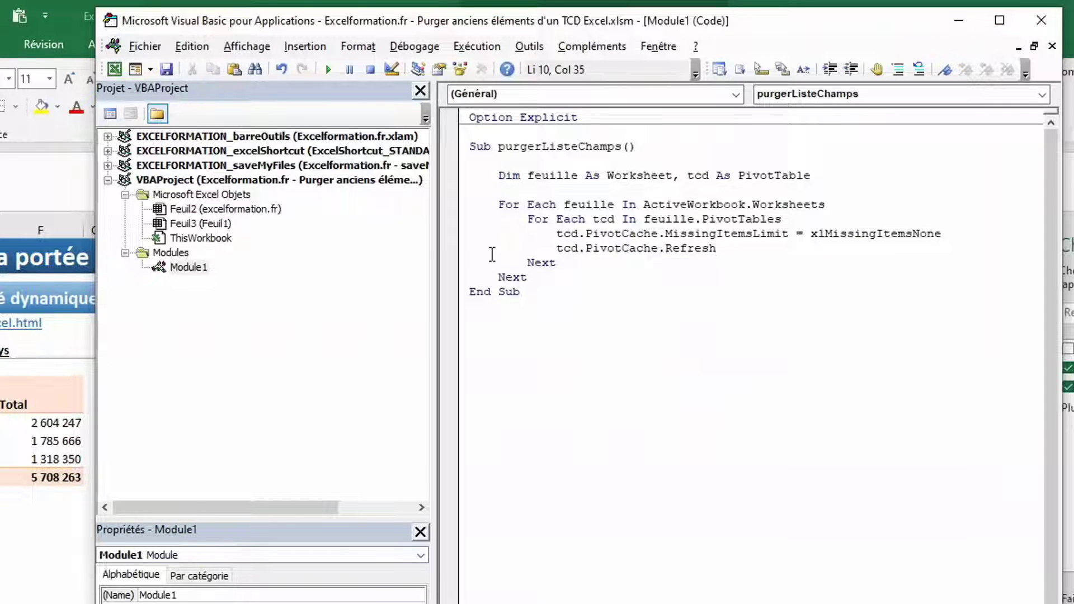
pyautogui.press('F5')
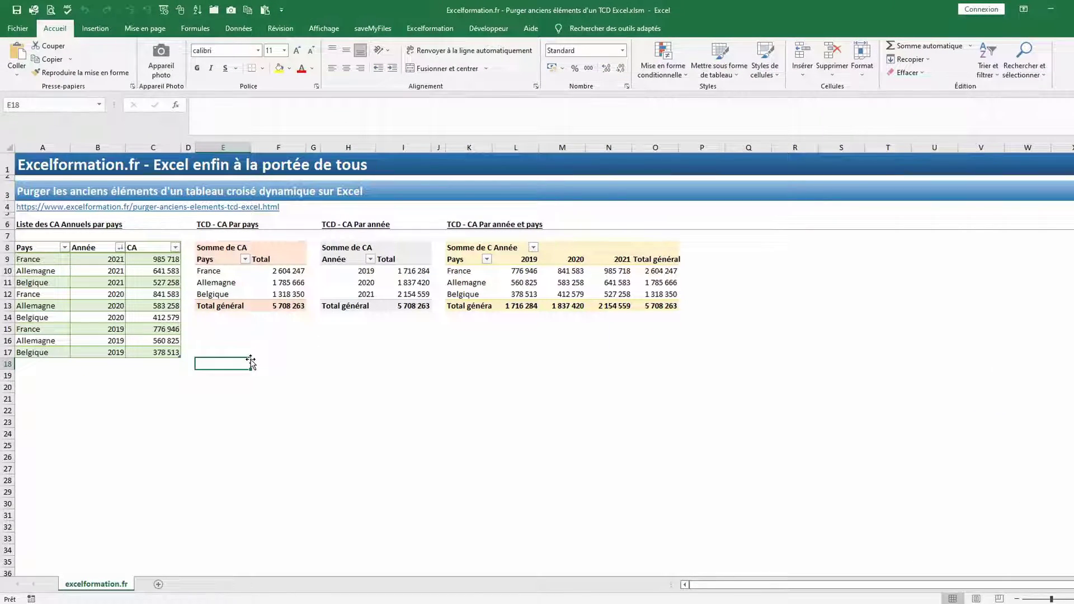
# Run purgerListeChamps from the Alt+F8 Macro dialog with Exécuter.
pyautogui.hotkey('alt', 'F8')
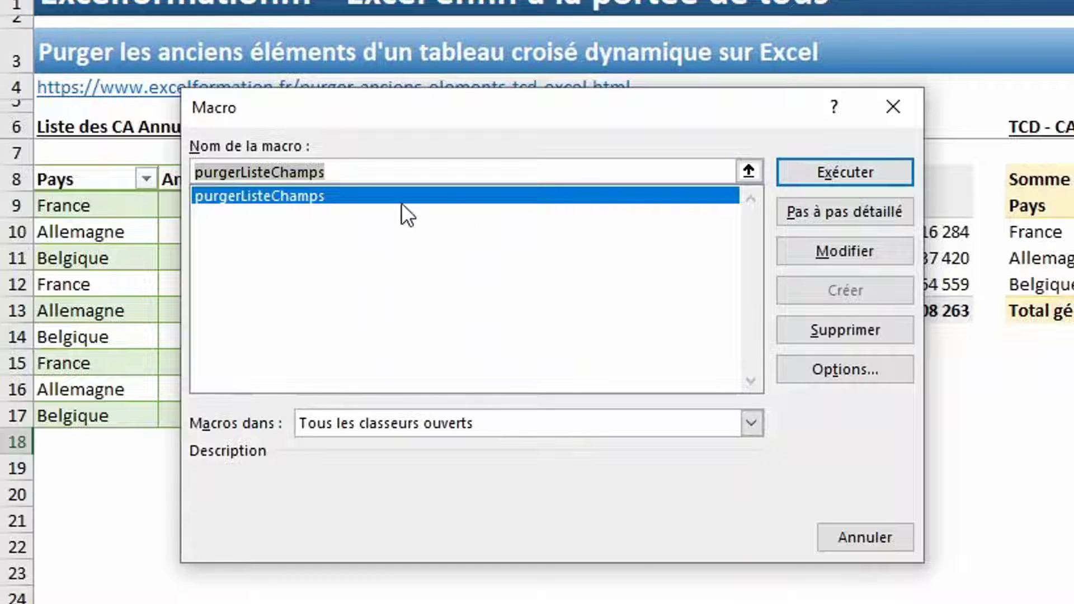
pyautogui.click(854, 170)
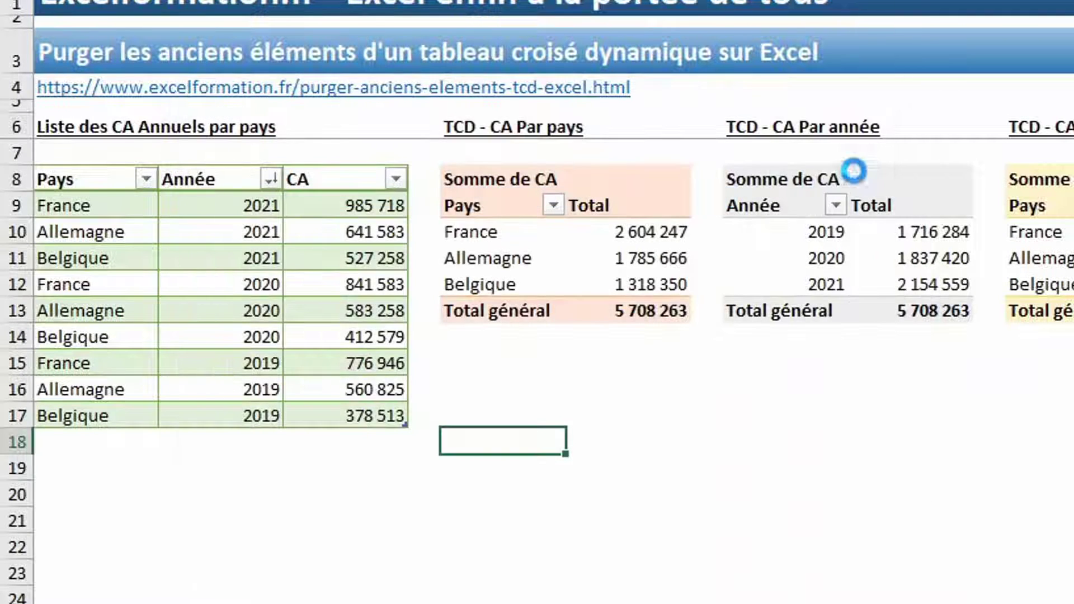